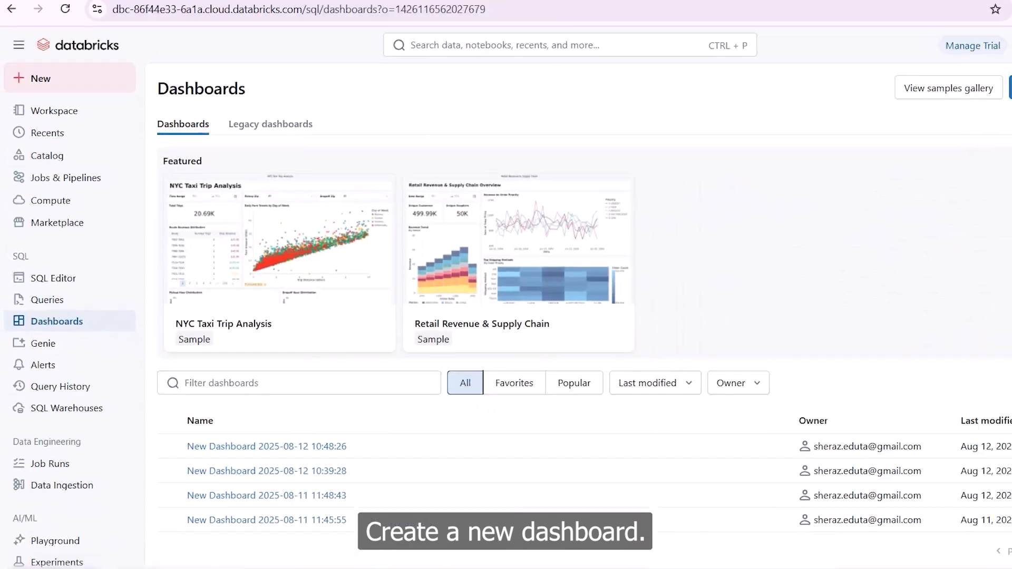
- Create a new dashboard and open its data section
{"action": "left_click", "coordinate": [926, 113]}
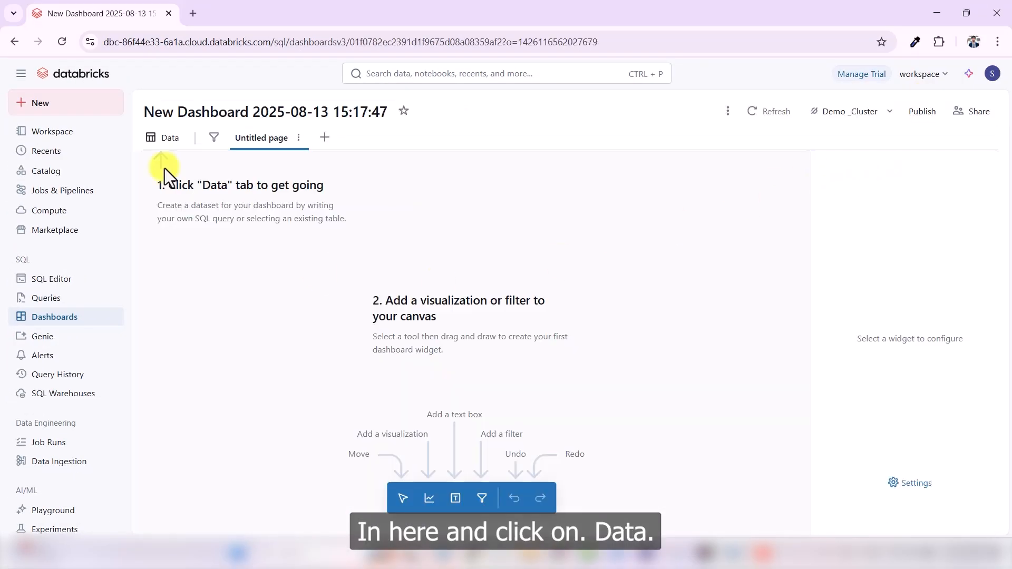
{"action": "left_click", "coordinate": [164, 138]}
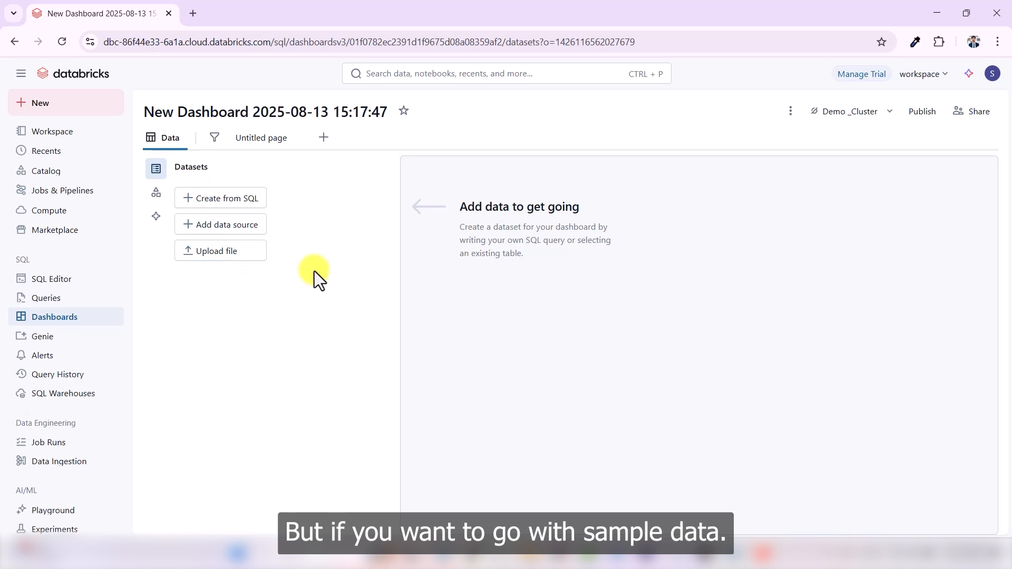
- Add the sales_franchises table from the bakehouse schema of the samples catalog as a dataset and look through its rows
{"action": "left_click", "coordinate": [208, 226]}
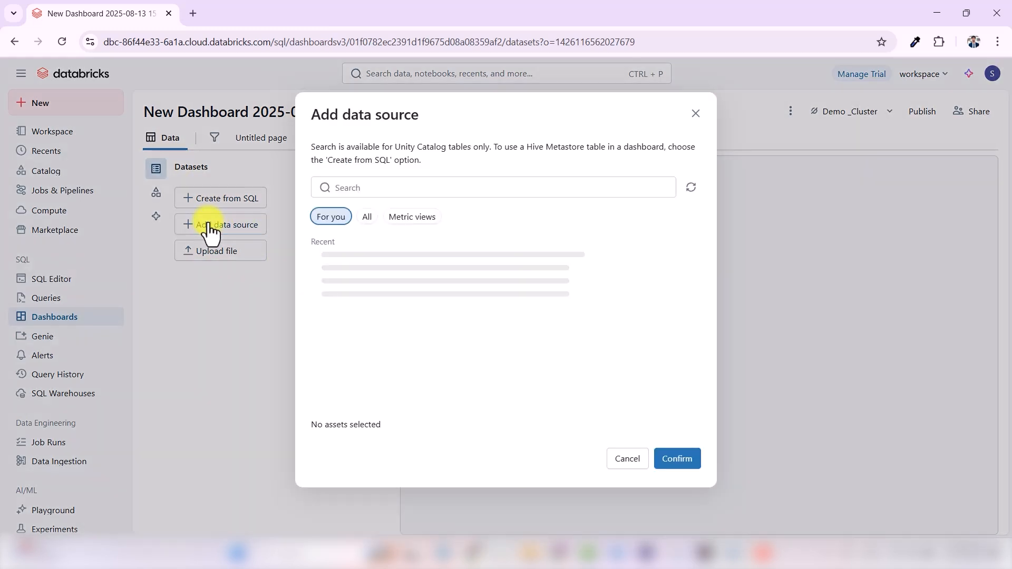
{"action": "left_click", "coordinate": [368, 218]}
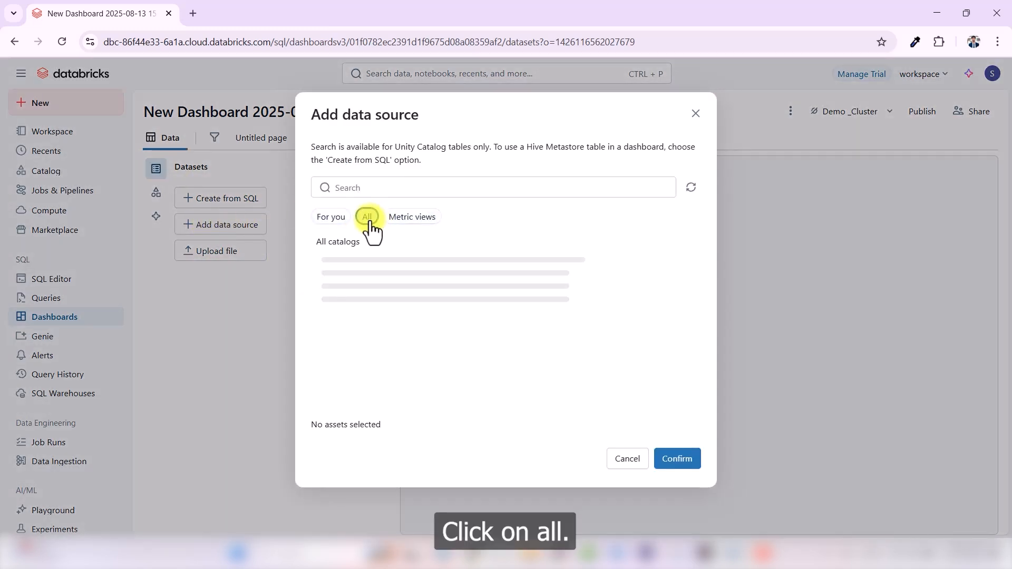
{"action": "left_click", "coordinate": [373, 263]}
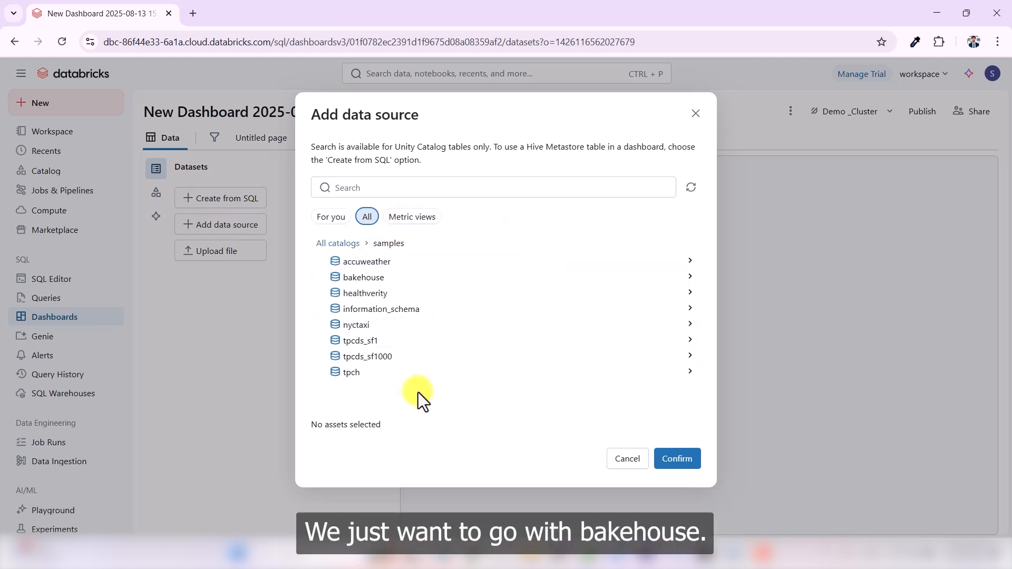
{"action": "left_click", "coordinate": [367, 283]}
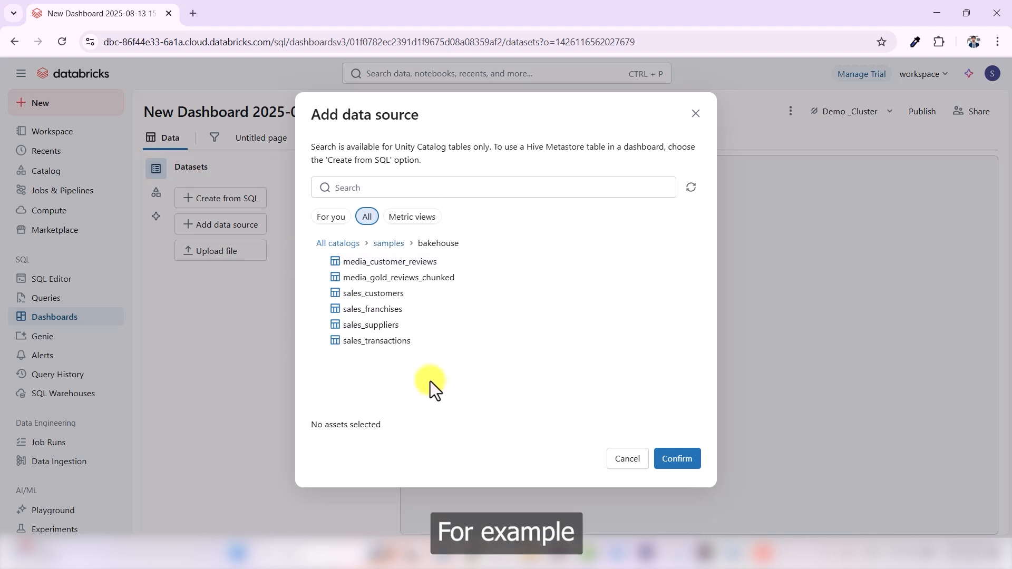
{"action": "left_click", "coordinate": [381, 312]}
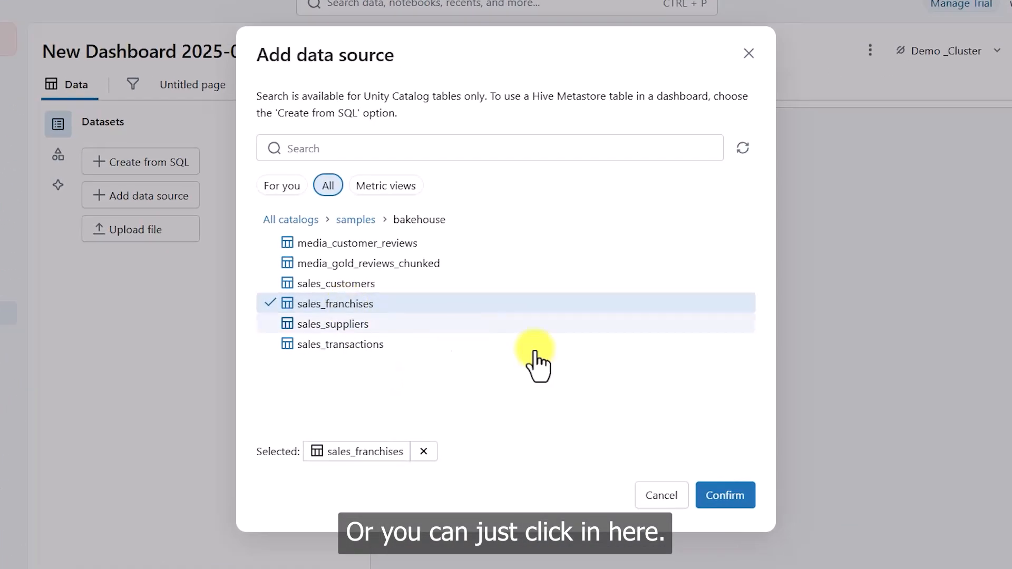
{"action": "left_click", "coordinate": [726, 498]}
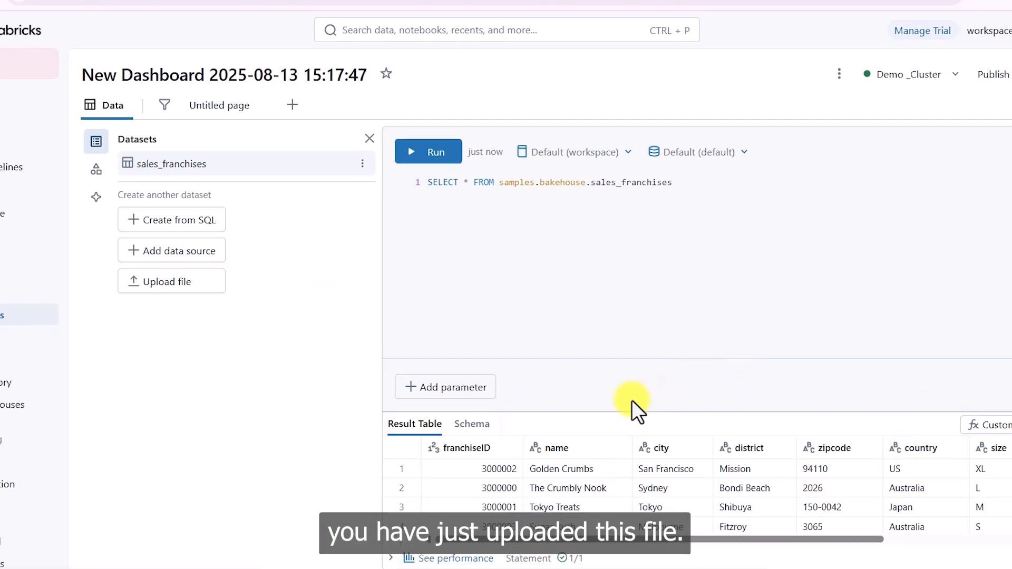
{"action": "scroll", "coordinate": [833, 505], "scroll_direction": "down", "scroll_amount": 6}
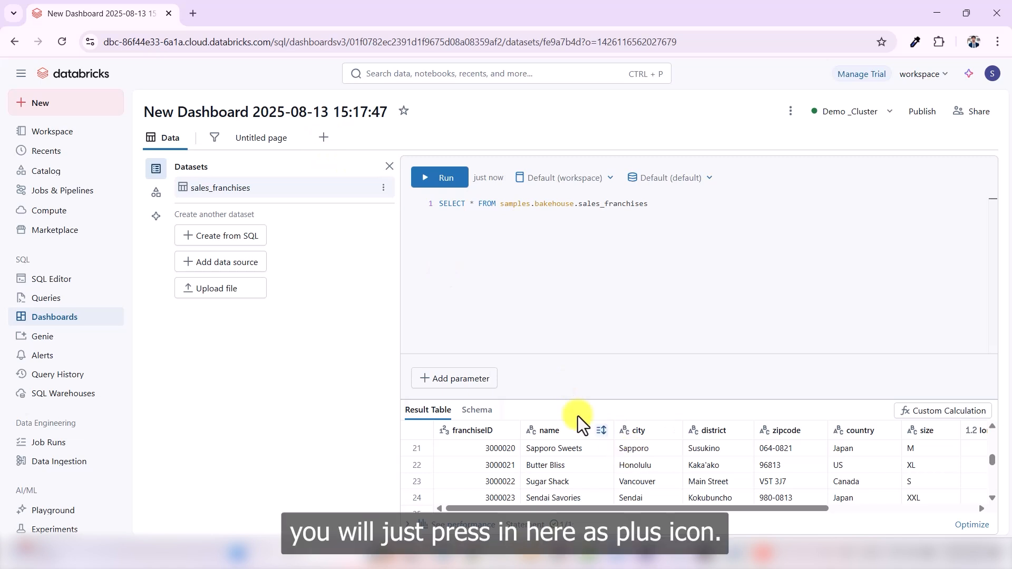
- Add a new page to the dashboard and place a visualization widget in the upper-left area of its canvas
{"action": "left_click", "coordinate": [325, 138]}
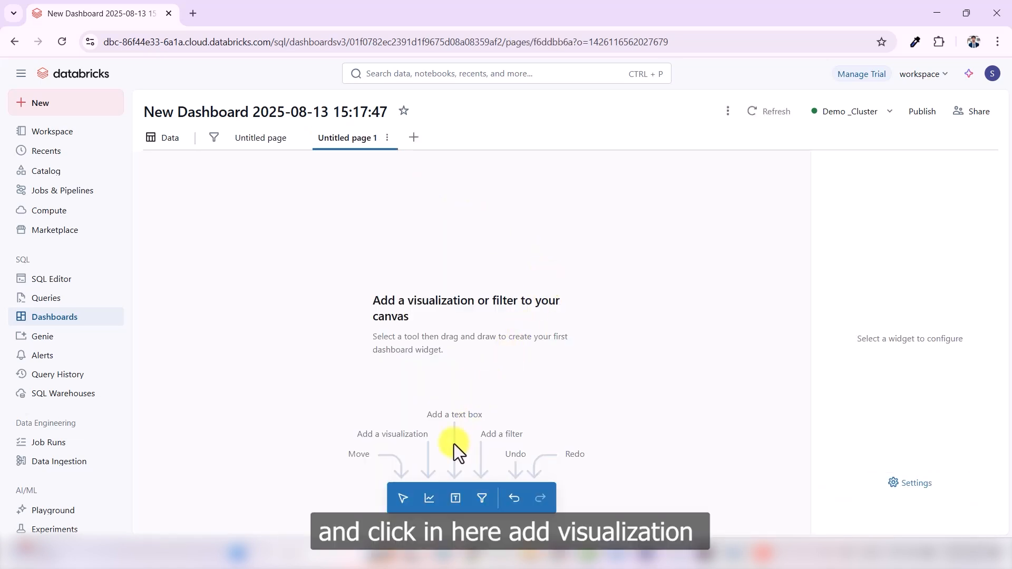
{"action": "left_click", "coordinate": [430, 499]}
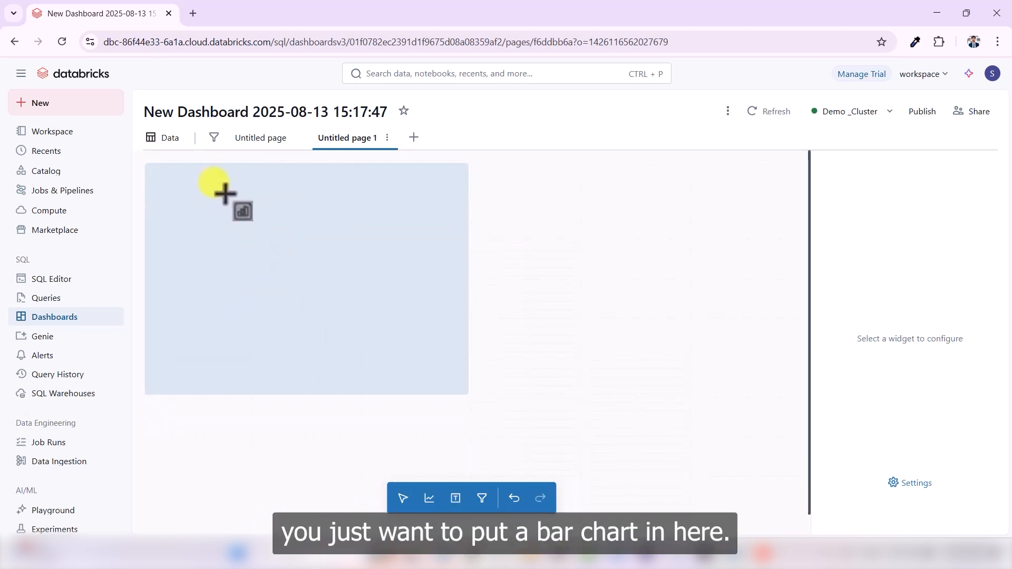
{"action": "left_click", "coordinate": [225, 210]}
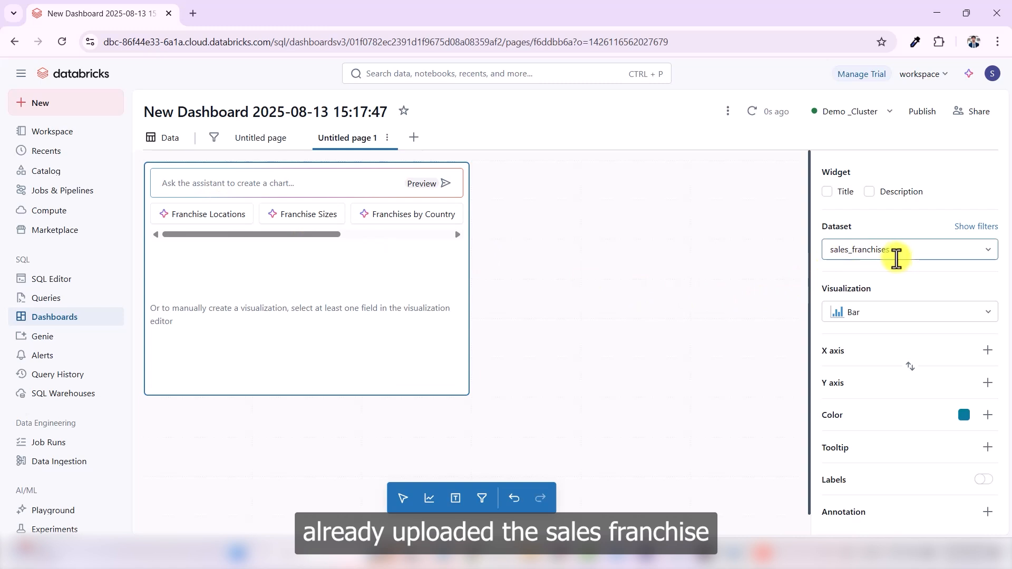
- Configure the new widget with the sales_franchises dataset and the Bar visualization type
{"action": "left_click", "coordinate": [896, 257]}
{"action": "left_click", "coordinate": [784, 302]}
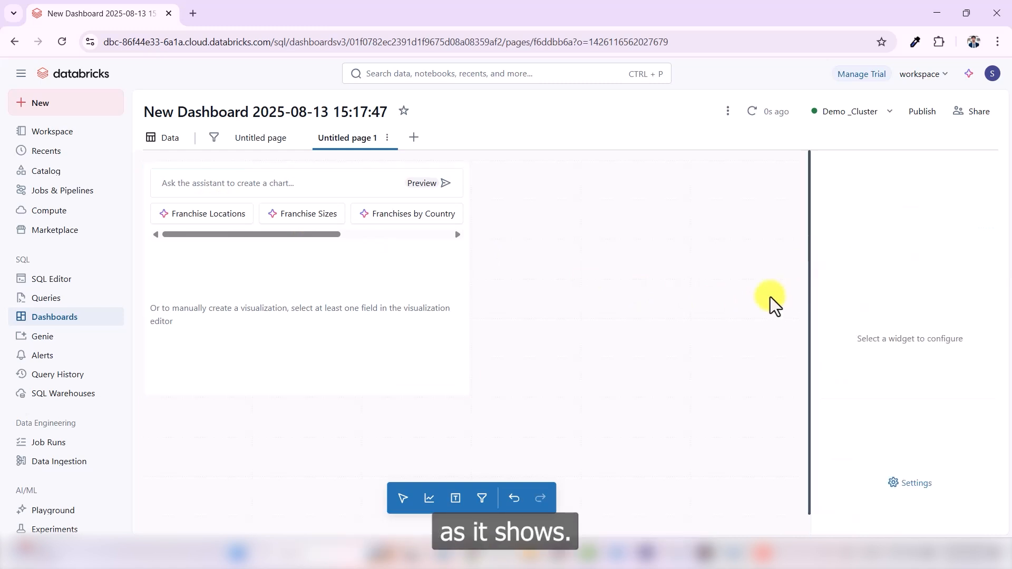
{"action": "left_click", "coordinate": [361, 263]}
{"action": "left_click", "coordinate": [940, 306]}
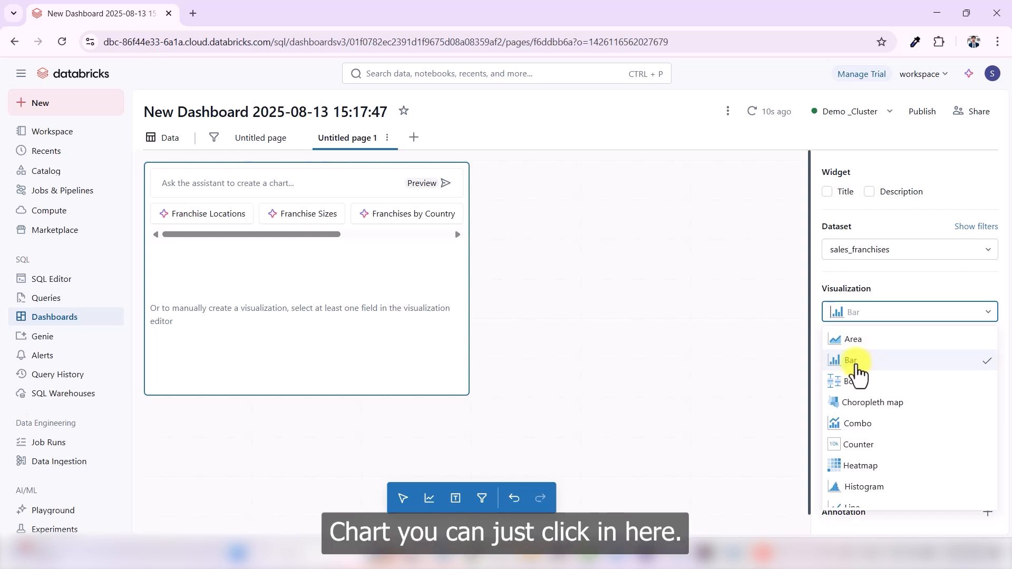
{"action": "left_click", "coordinate": [855, 363]}
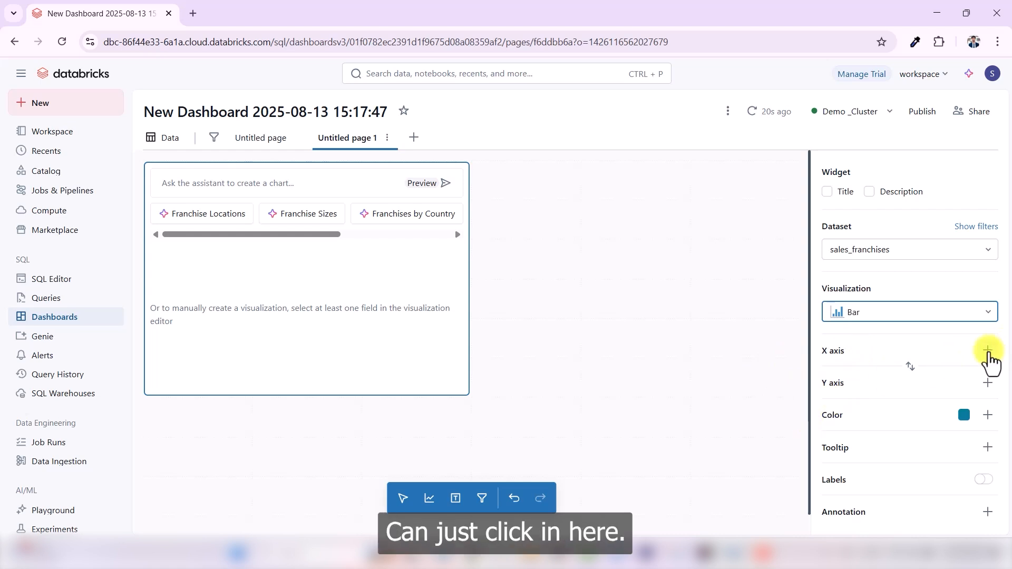
- Assign the supplierID field to the bar chart's X axis
{"action": "left_click", "coordinate": [987, 353]}
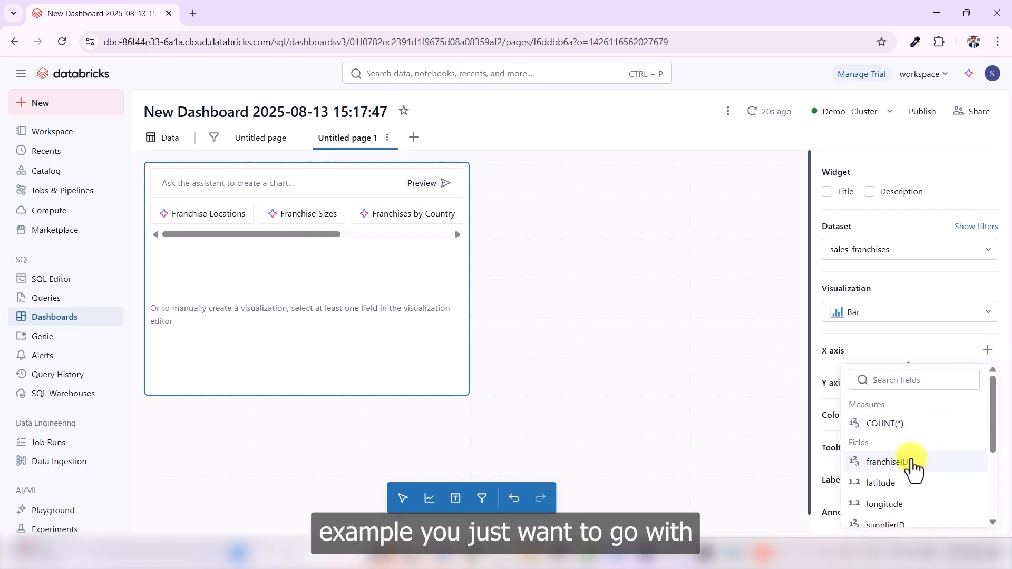
{"action": "scroll", "coordinate": [912, 469], "scroll_direction": "down", "scroll_amount": 3}
{"action": "scroll", "coordinate": [913, 469], "scroll_direction": "up", "scroll_amount": 2}
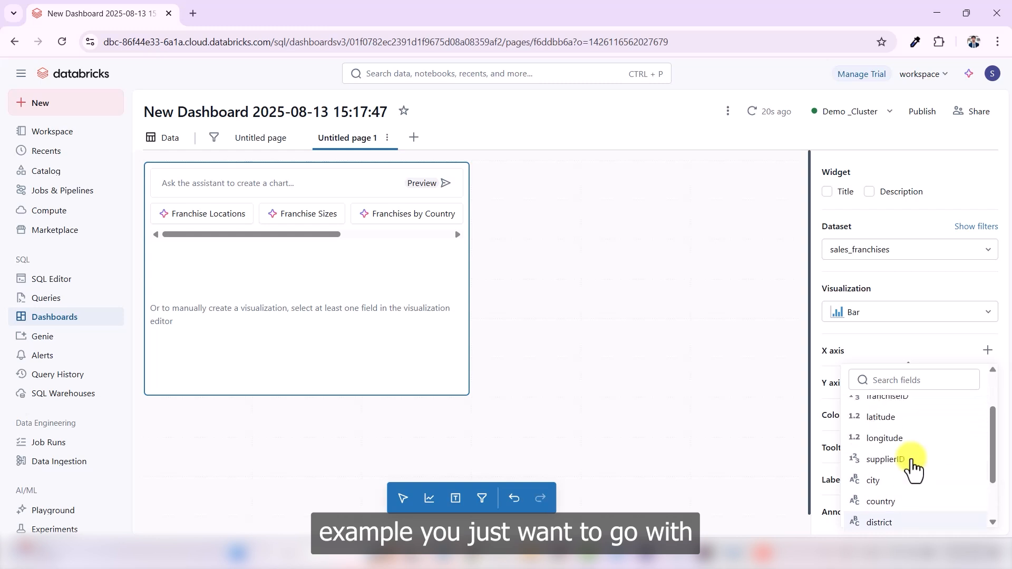
{"action": "left_click", "coordinate": [906, 461]}
- Assign the name field to the bar chart's Y axis
{"action": "left_click", "coordinate": [976, 414]}
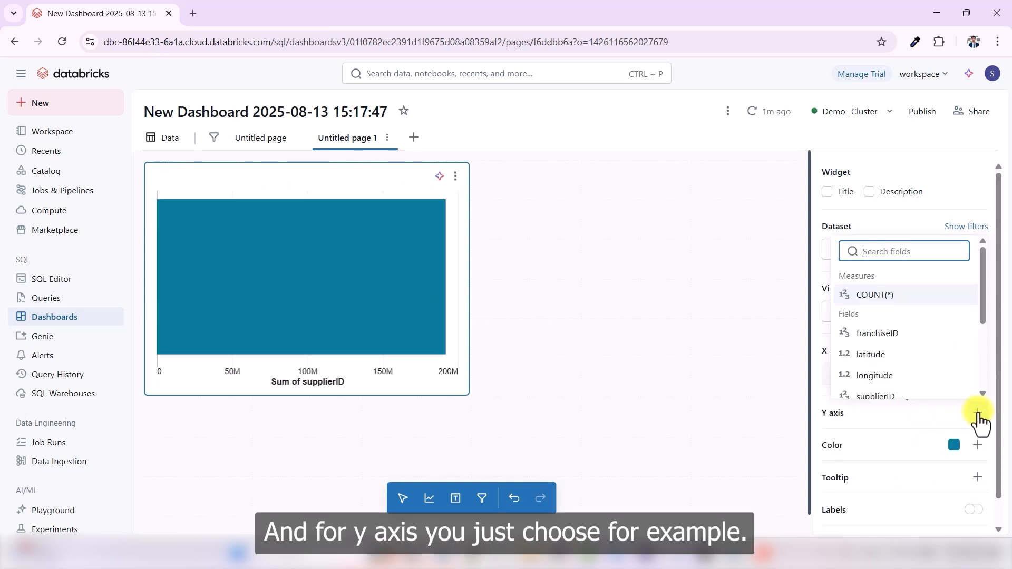
{"action": "scroll", "coordinate": [905, 351], "scroll_direction": "down", "scroll_amount": 3}
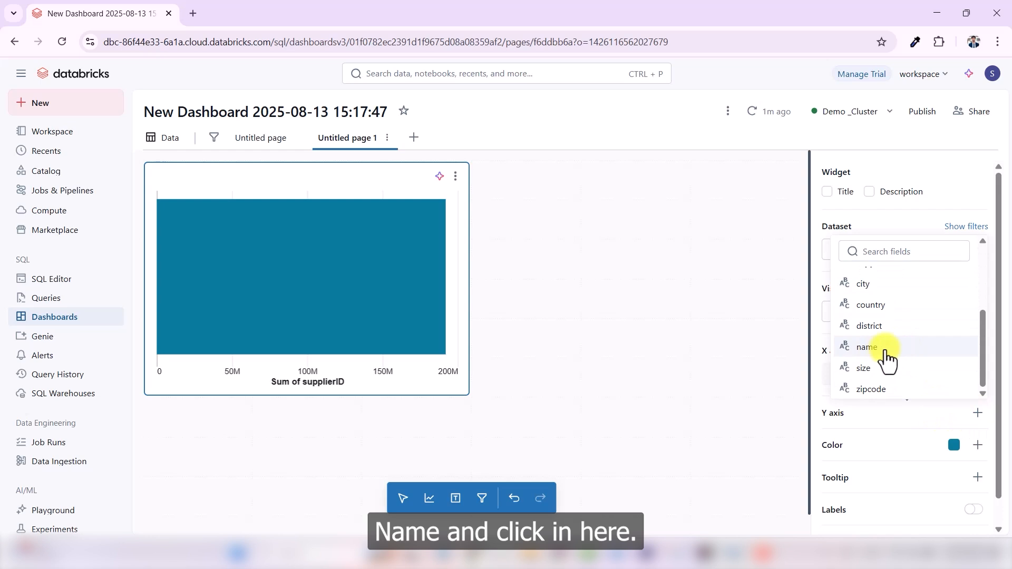
{"action": "left_click", "coordinate": [886, 349]}
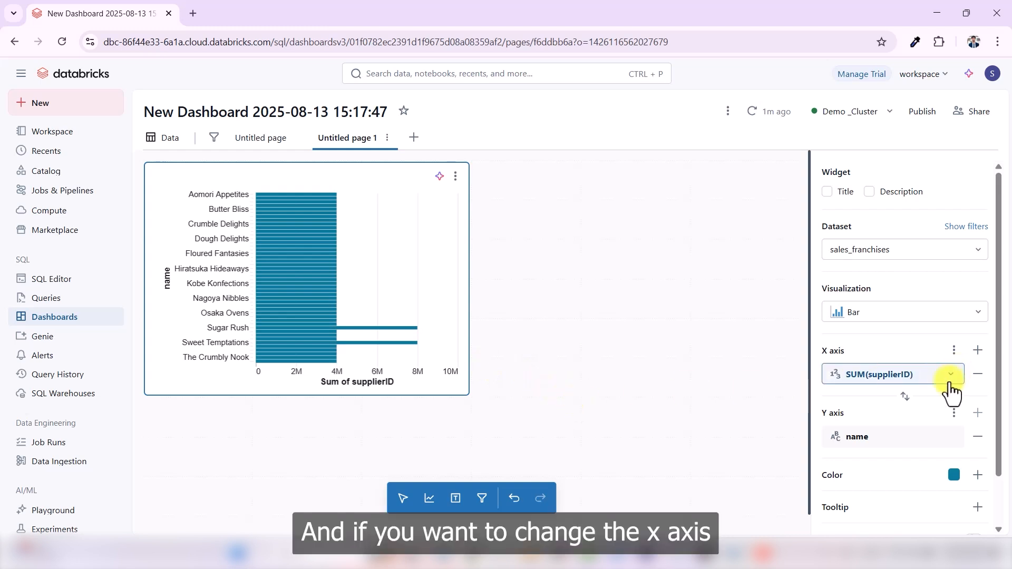
- Replace the supplierID field on the bar chart's X axis with country
{"action": "left_click", "coordinate": [976, 375]}
{"action": "left_click", "coordinate": [977, 351]}
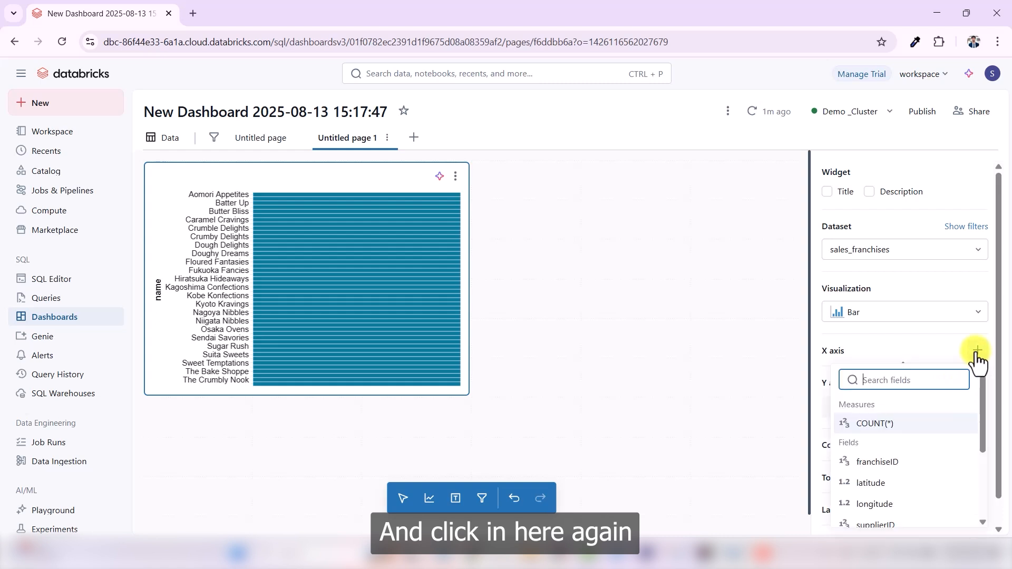
{"action": "scroll", "coordinate": [900, 472], "scroll_direction": "down", "scroll_amount": 2}
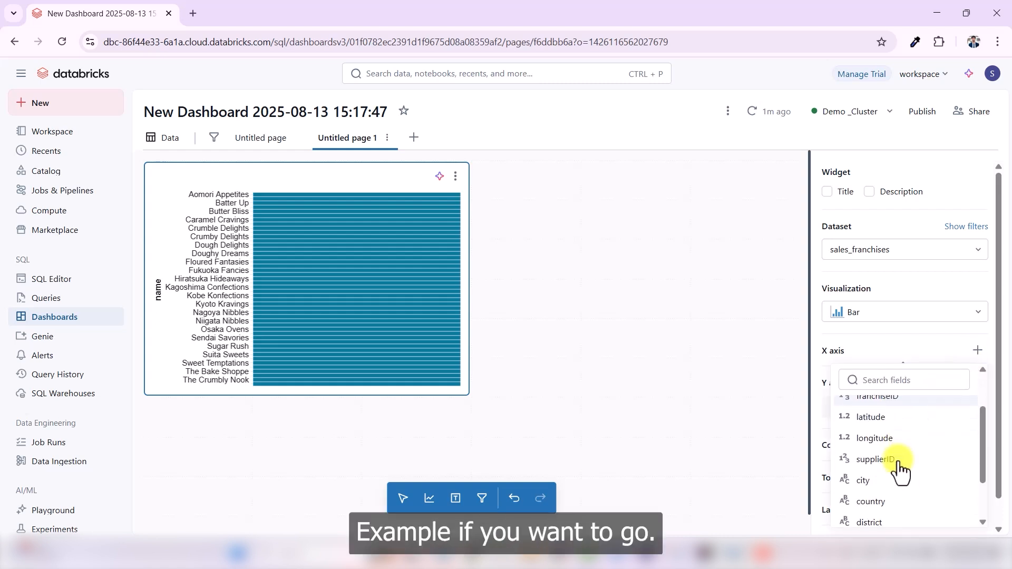
{"action": "scroll", "coordinate": [900, 471], "scroll_direction": "down", "scroll_amount": 2}
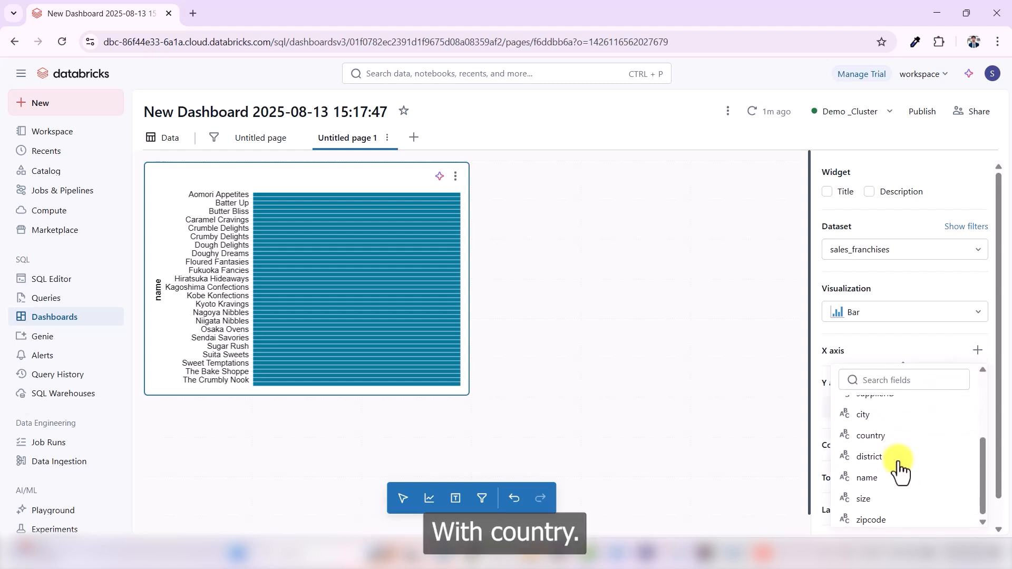
{"action": "left_click", "coordinate": [871, 435]}
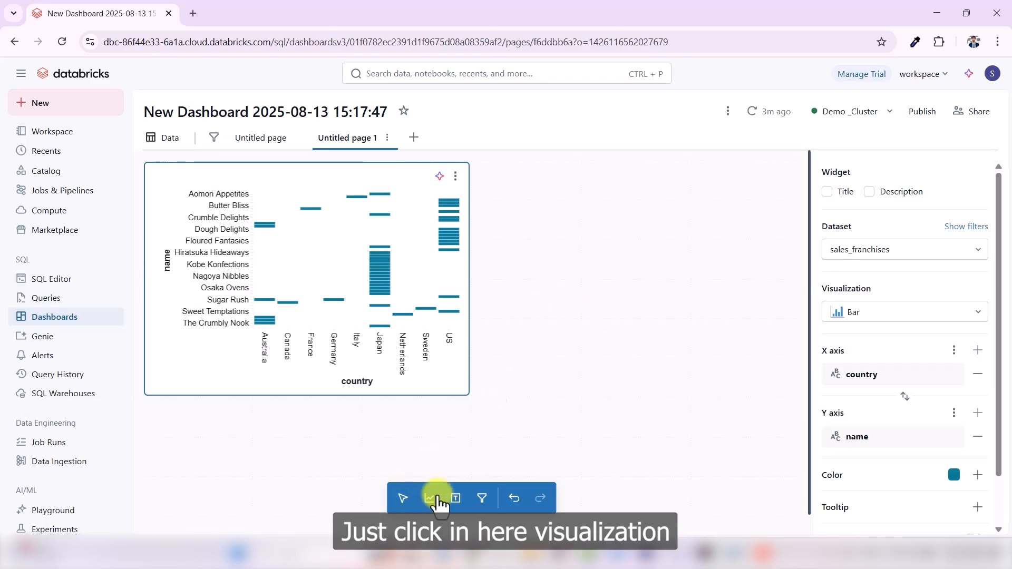
- Place a second visualization widget to the right of the bar chart and set its type to Line
{"action": "left_click_drag", "start_coordinate": [403, 492], "coordinate": [565, 98]}
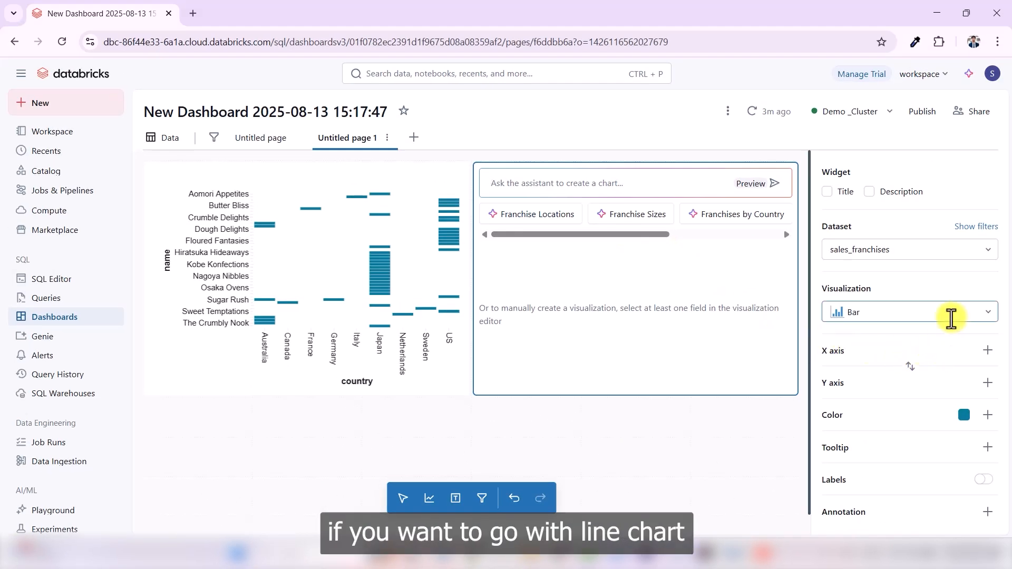
{"action": "left_click", "coordinate": [953, 317]}
{"action": "scroll", "coordinate": [905, 424], "scroll_direction": "down", "scroll_amount": 1}
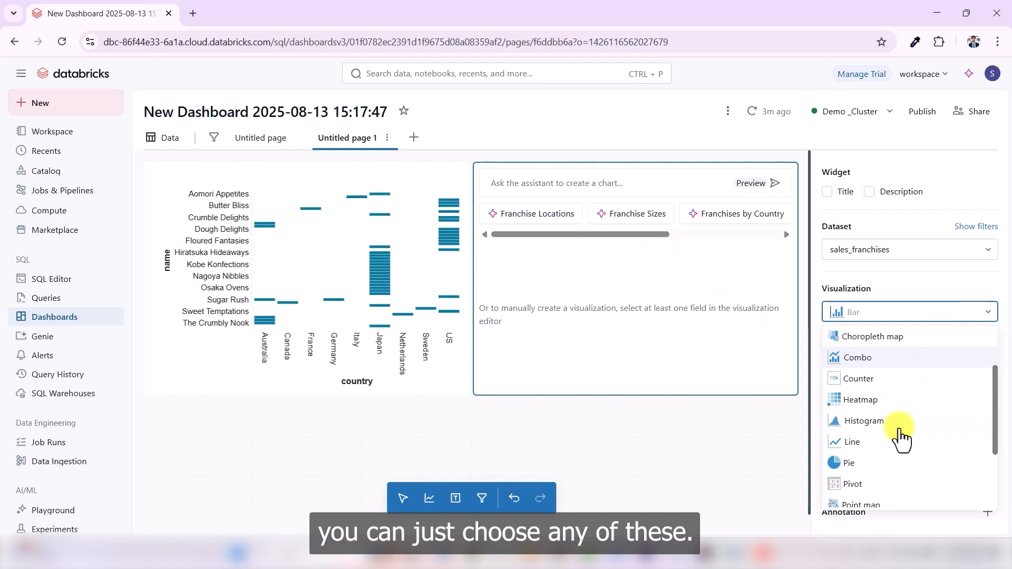
{"action": "scroll", "coordinate": [901, 437], "scroll_direction": "down", "scroll_amount": 2}
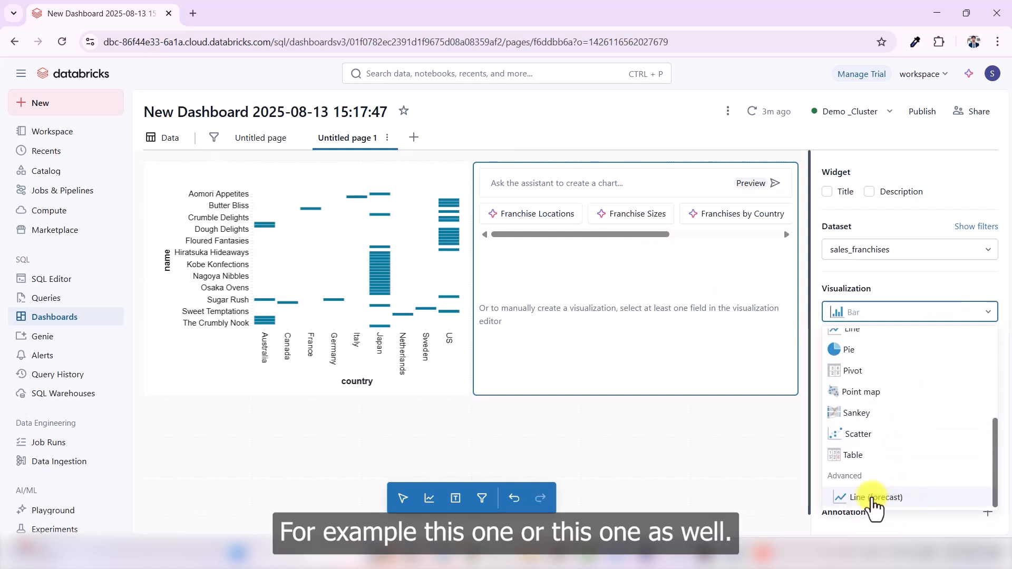
{"action": "scroll", "coordinate": [867, 440], "scroll_direction": "up", "scroll_amount": 1}
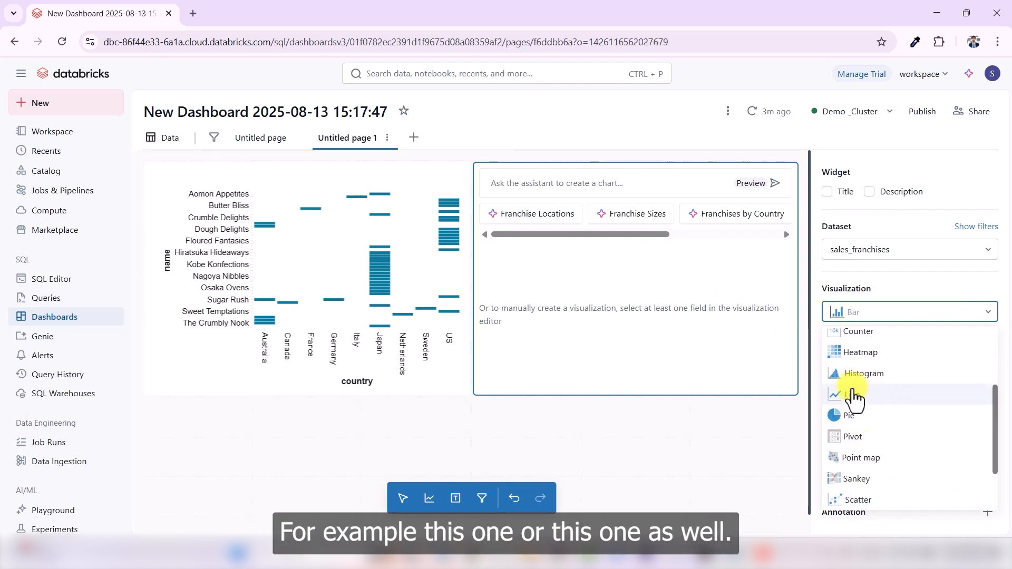
{"action": "left_click", "coordinate": [864, 404]}
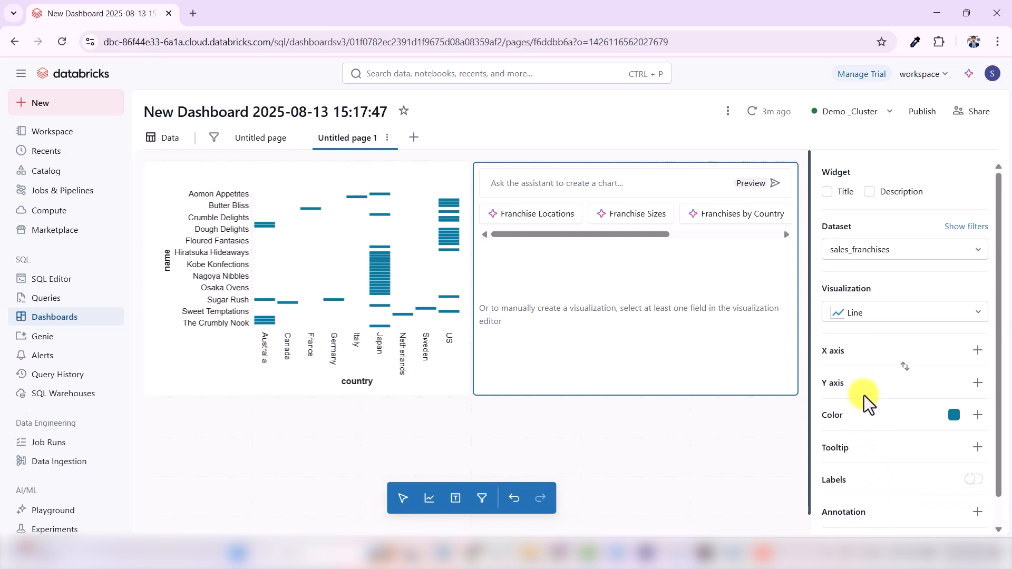
- Assign the franchiseID field to the line chart's X axis
{"action": "left_click", "coordinate": [978, 352]}
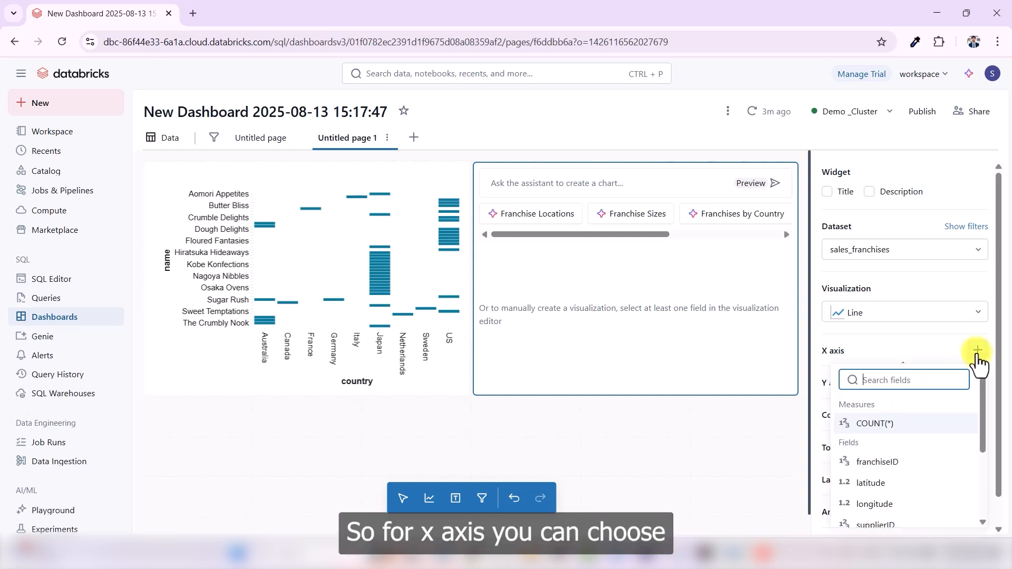
{"action": "scroll", "coordinate": [902, 467], "scroll_direction": "down", "scroll_amount": 3}
{"action": "scroll", "coordinate": [901, 474], "scroll_direction": "up", "scroll_amount": 3}
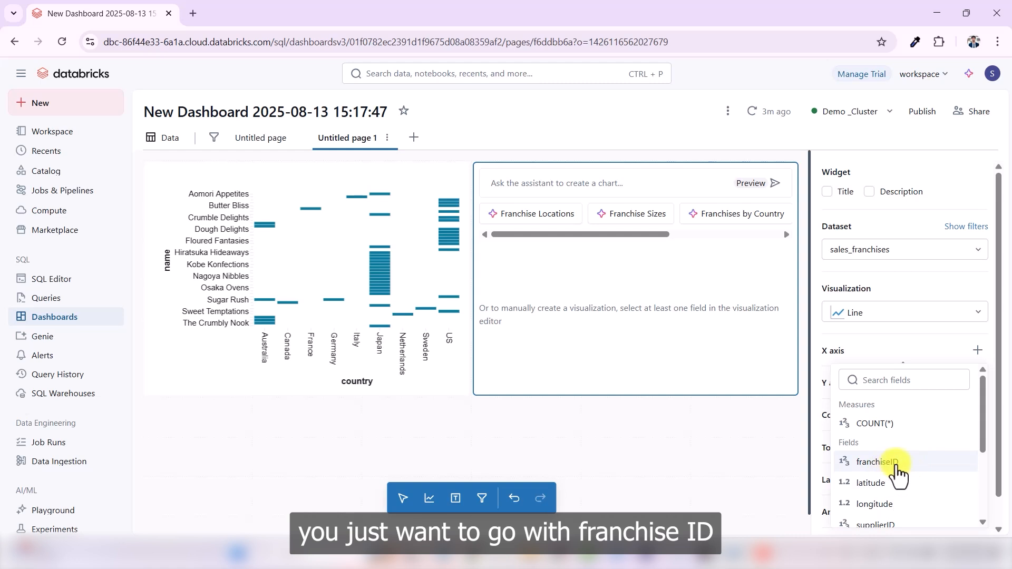
{"action": "left_click", "coordinate": [896, 462]}
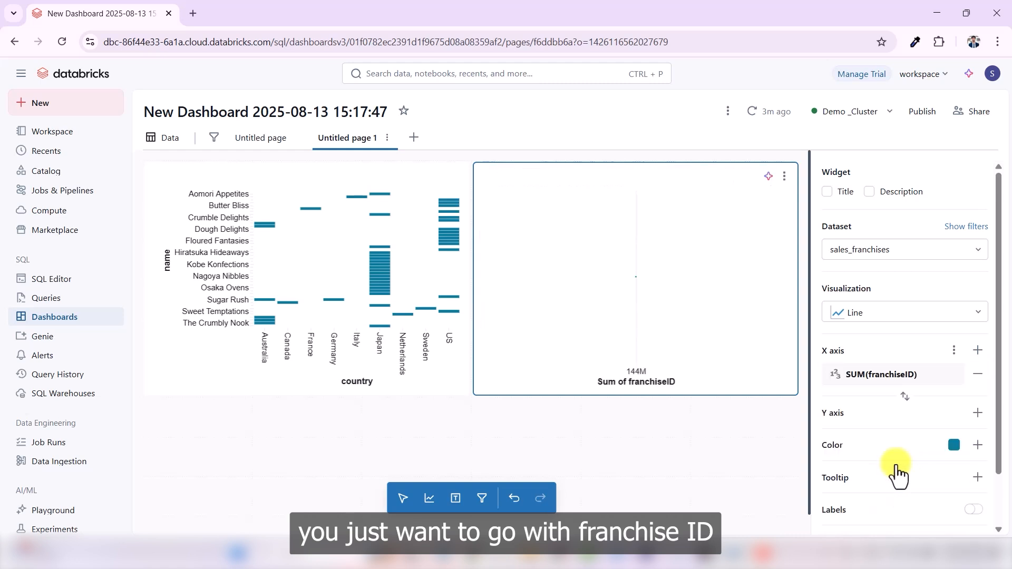
- Assign the country field to the line chart's Y axis
{"action": "left_click", "coordinate": [978, 418]}
{"action": "scroll", "coordinate": [895, 369], "scroll_direction": "down", "scroll_amount": 5}
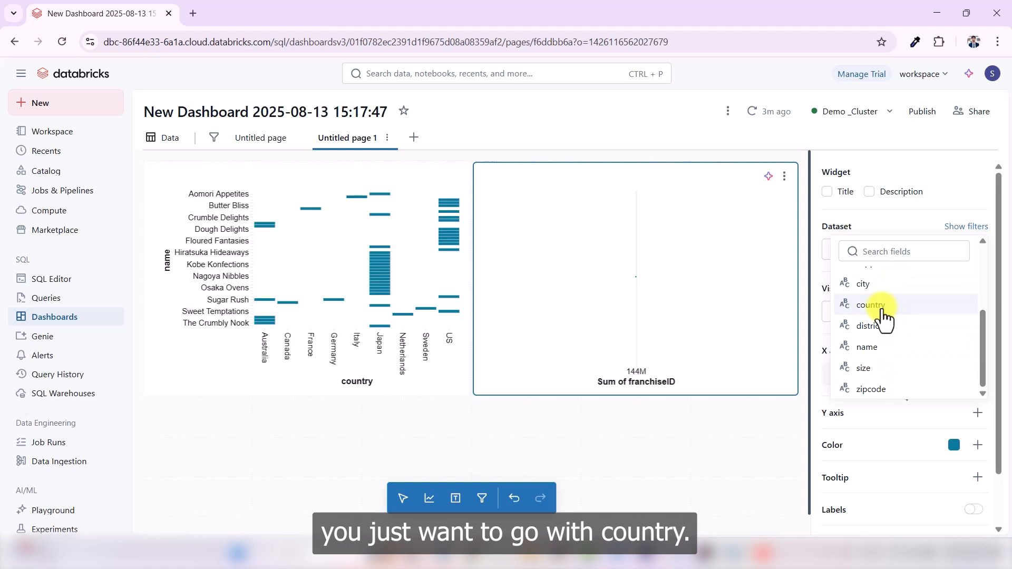
{"action": "left_click", "coordinate": [884, 317]}
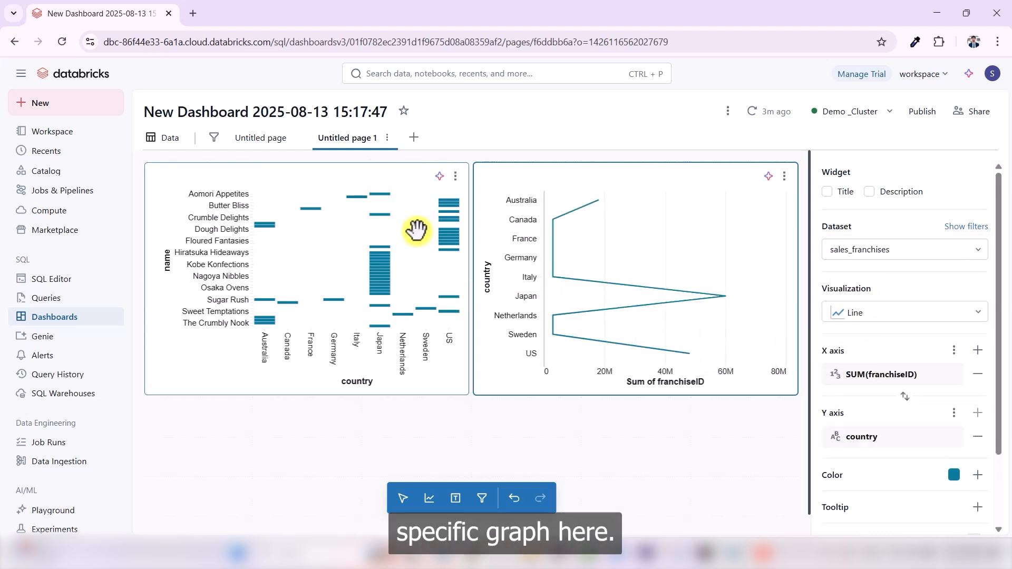
- Replace the country field on the line chart's Y axis with size
{"action": "left_click", "coordinate": [978, 437]}
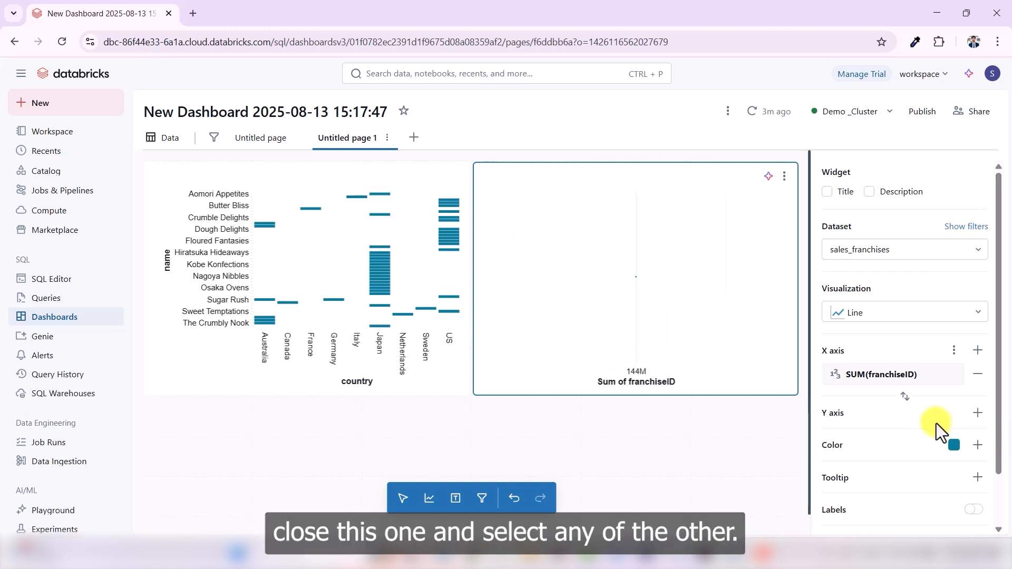
{"action": "left_click", "coordinate": [975, 413]}
{"action": "scroll", "coordinate": [887, 326], "scroll_direction": "down", "scroll_amount": 3}
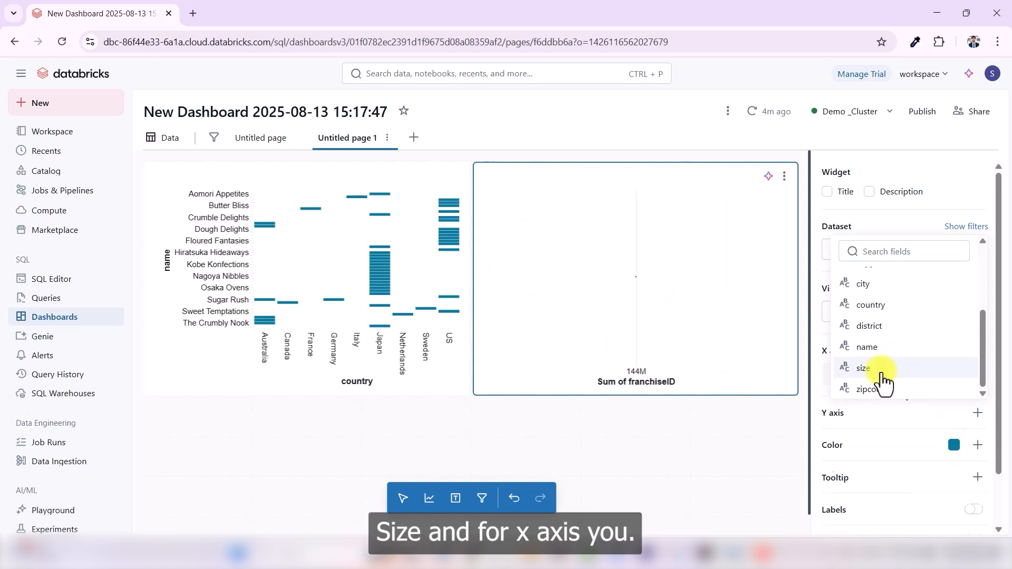
{"action": "left_click", "coordinate": [881, 367]}
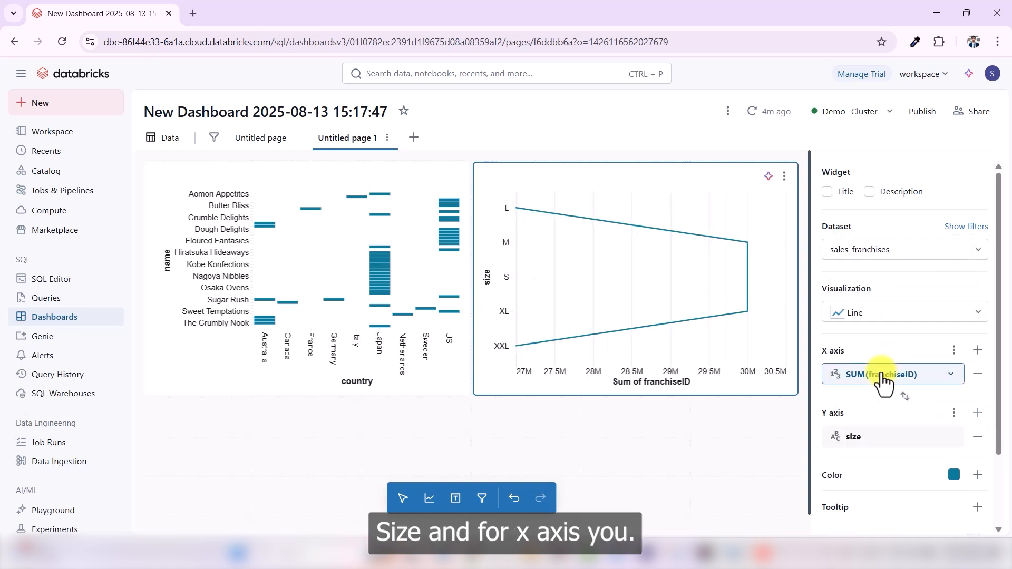
- Replace the franchiseID field on the line chart's X axis with name
{"action": "left_click", "coordinate": [976, 375]}
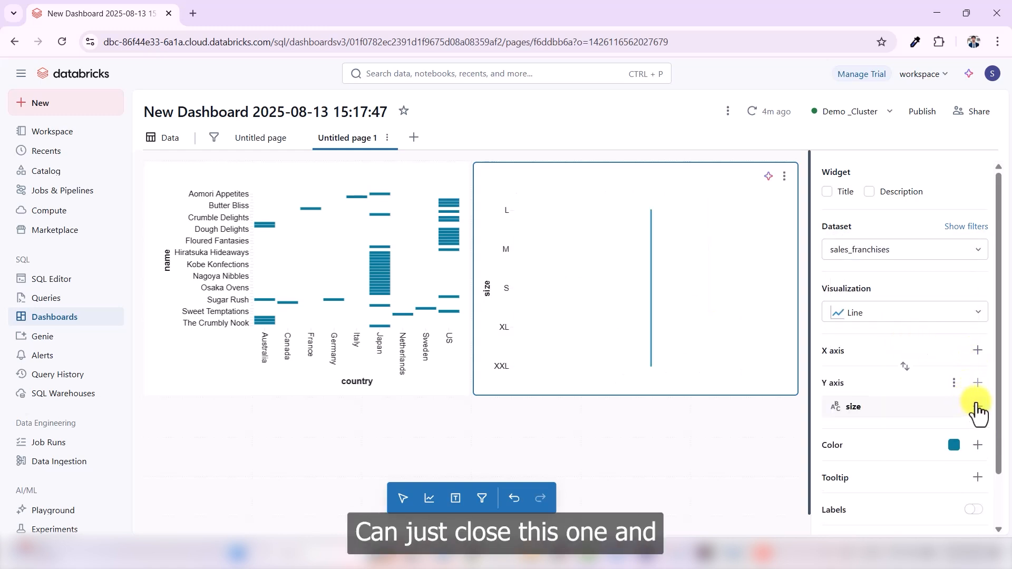
{"action": "left_click", "coordinate": [978, 351]}
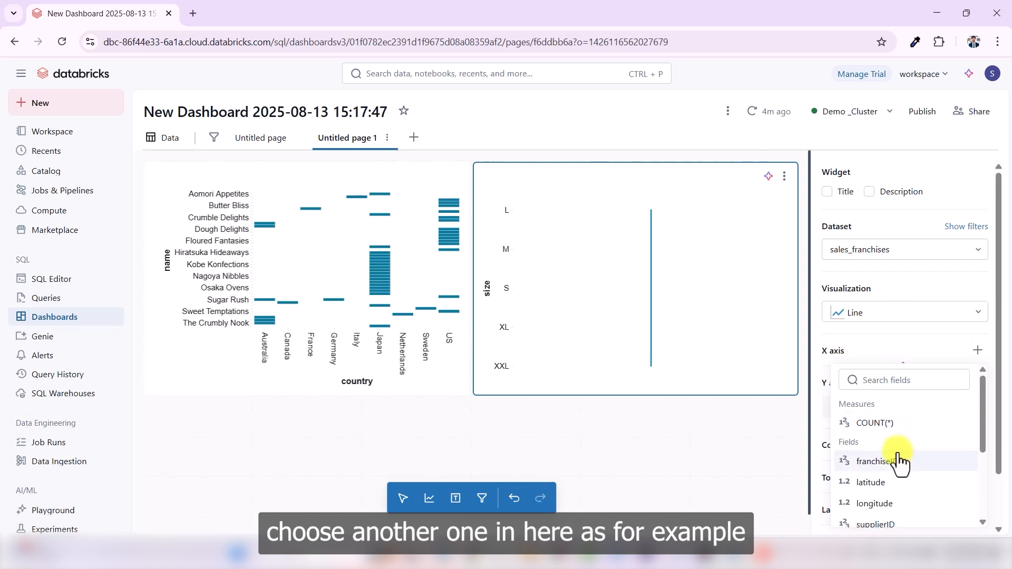
{"action": "scroll", "coordinate": [898, 462], "scroll_direction": "down", "scroll_amount": 5}
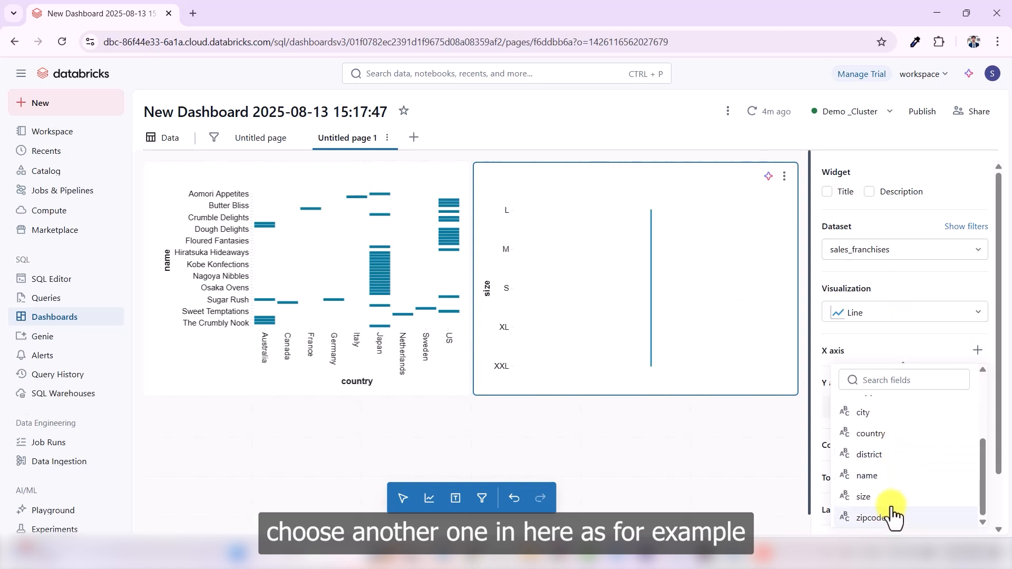
{"action": "left_click", "coordinate": [897, 475]}
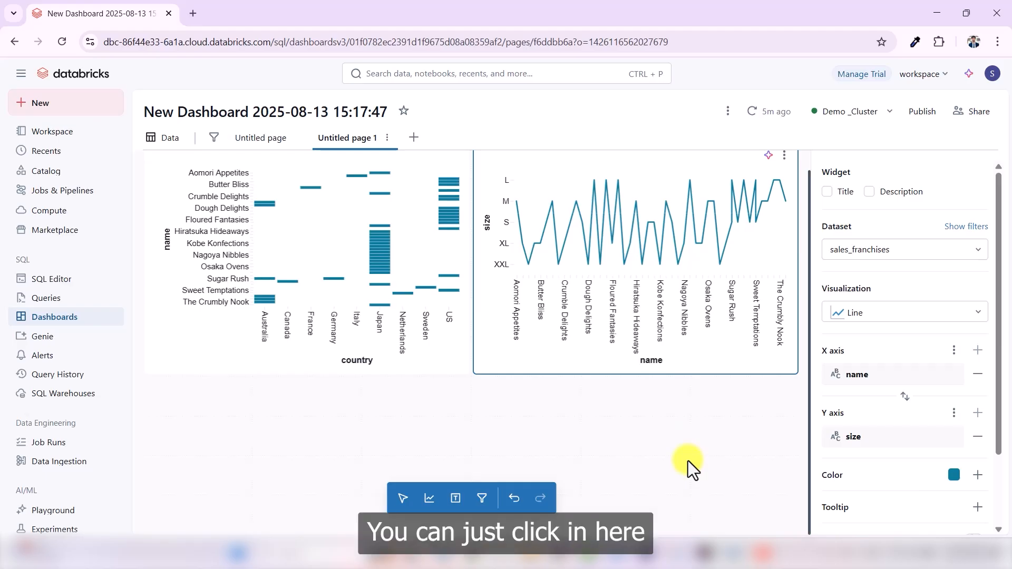
- Place a third visualization widget above the existing bar chart and set its type to Pie
{"action": "left_click", "coordinate": [430, 499]}
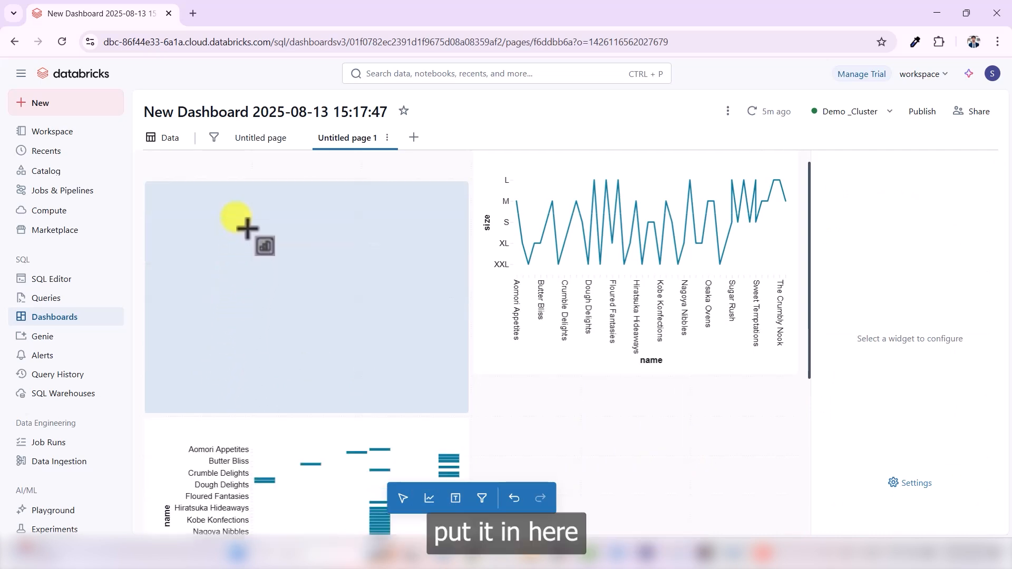
{"action": "left_click", "coordinate": [247, 187]}
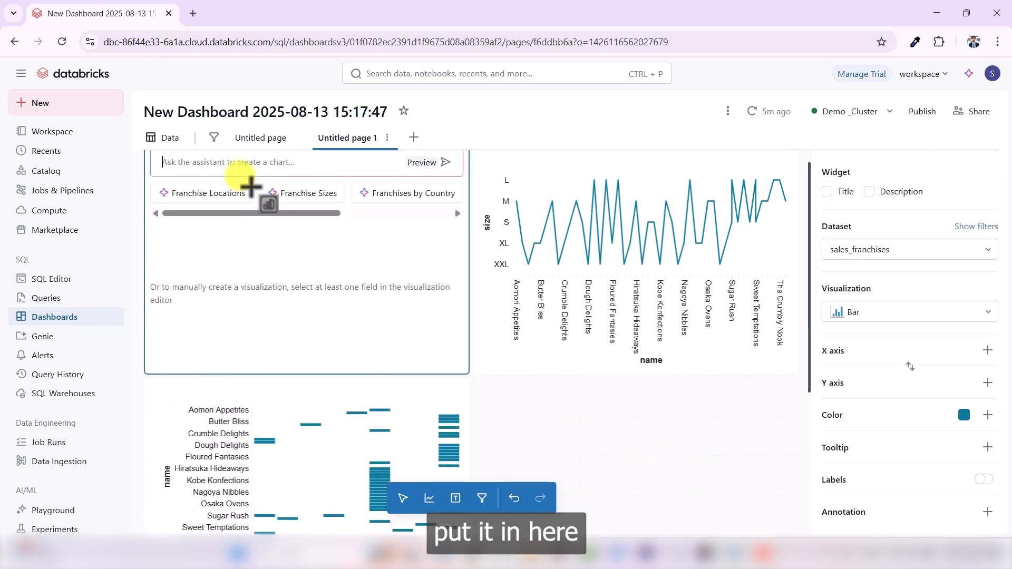
{"action": "left_click", "coordinate": [987, 312]}
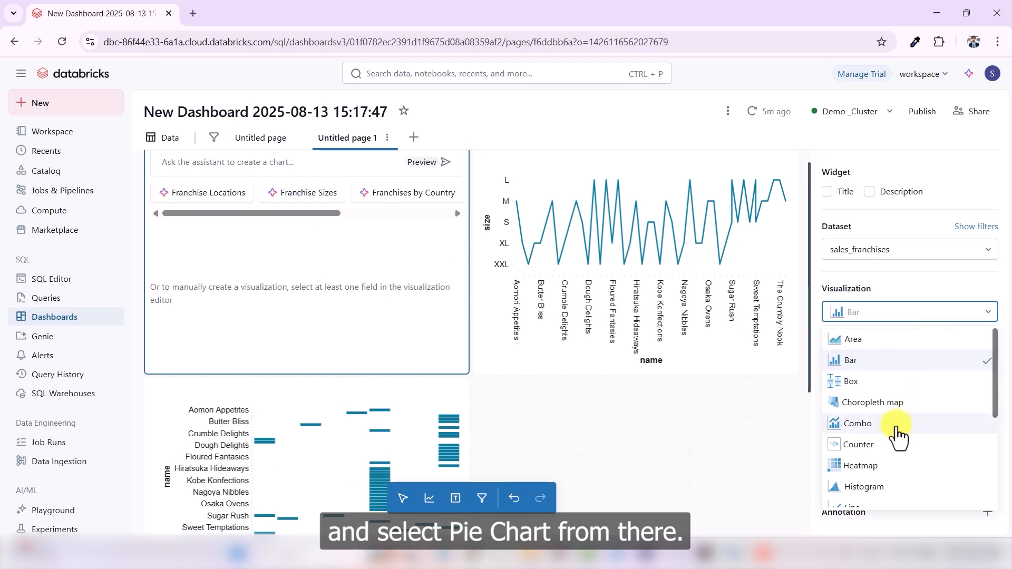
{"action": "scroll", "coordinate": [894, 434], "scroll_direction": "down", "scroll_amount": 3}
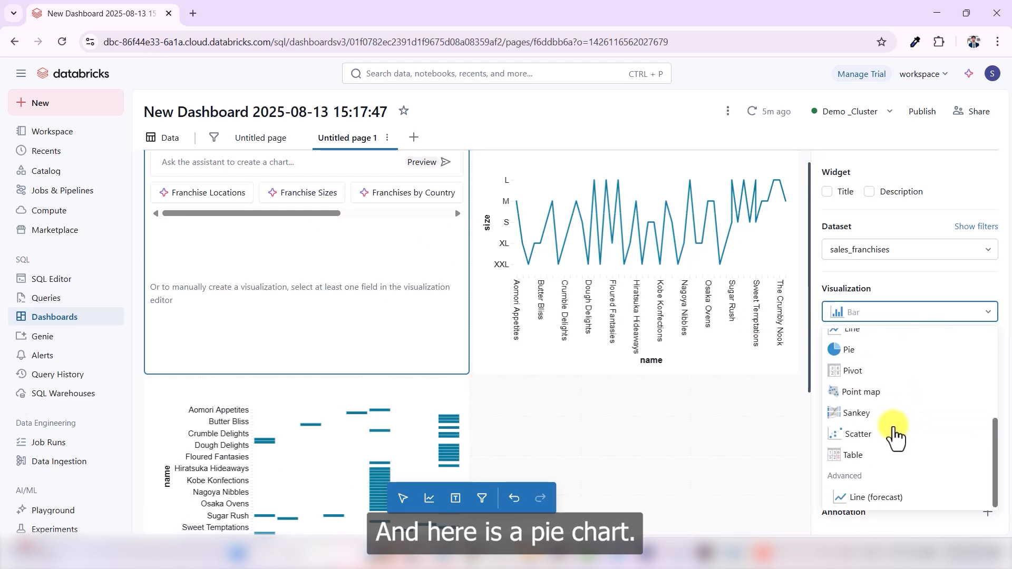
{"action": "left_click", "coordinate": [860, 351]}
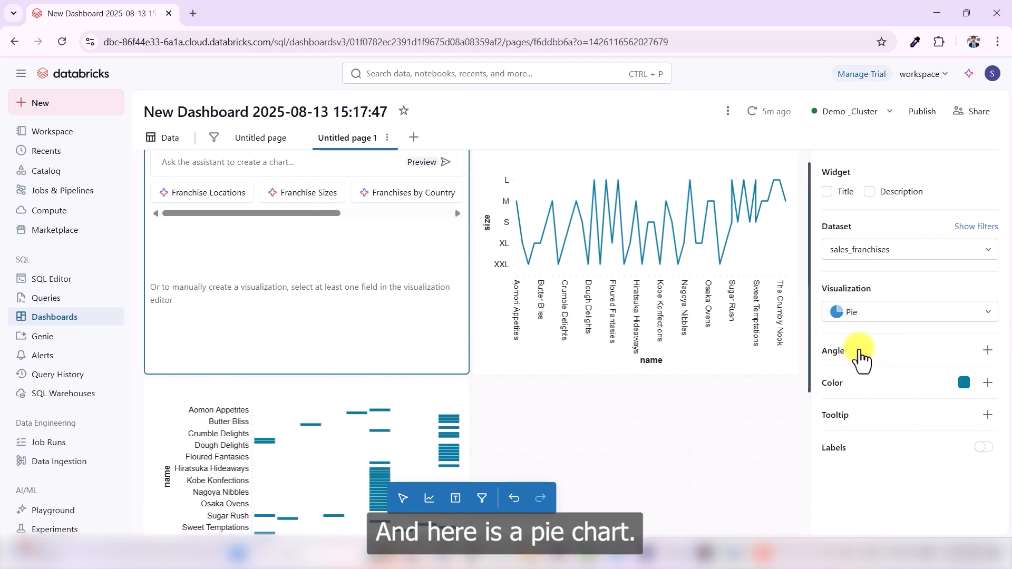
- Assign the country field to the pie chart's Angle
{"action": "left_click", "coordinate": [988, 351]}
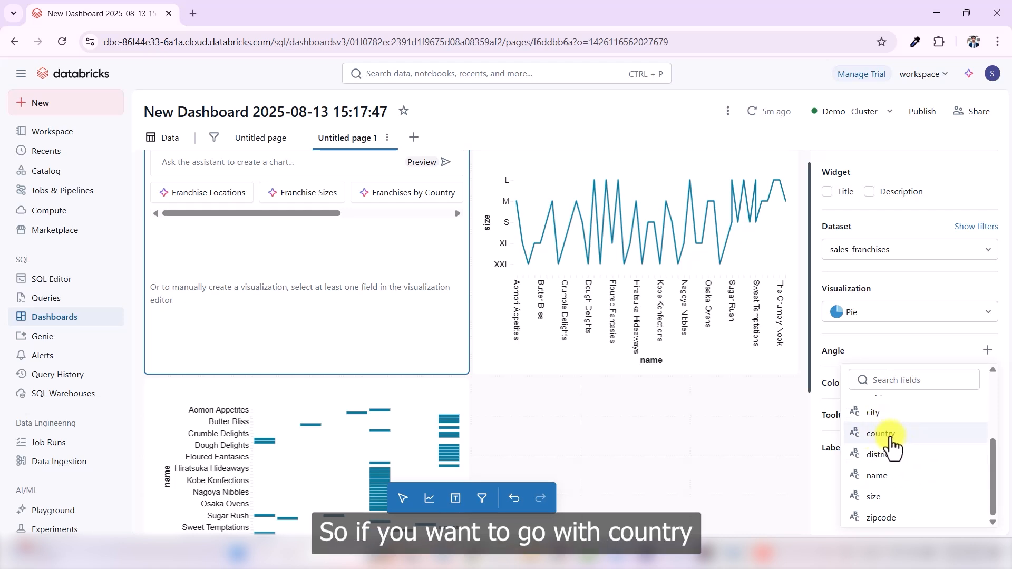
{"action": "left_click", "coordinate": [891, 436]}
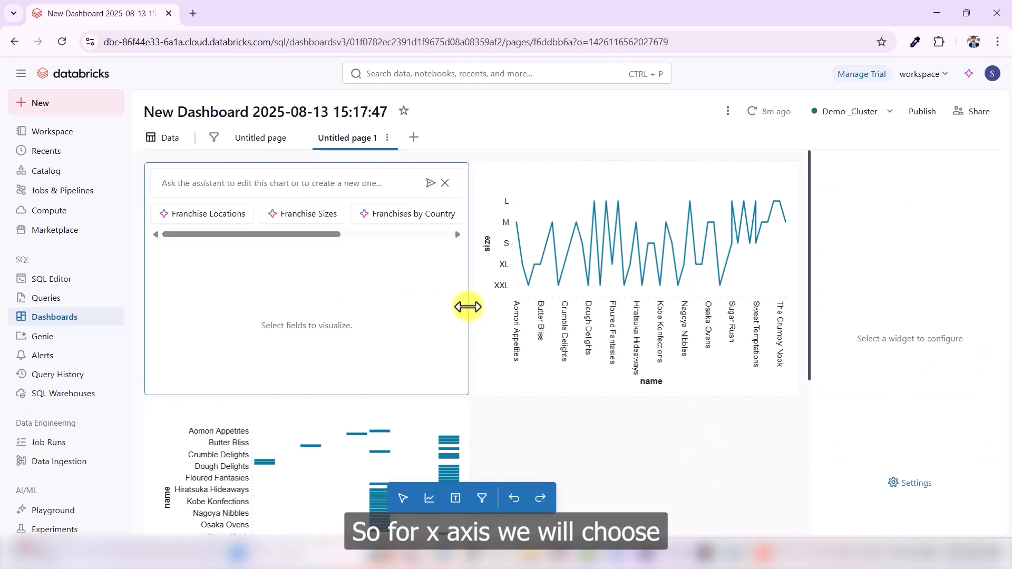
- Assign franchiseID to the X axis and city to the Y axis of the empty bar widget above the country chart
{"action": "left_click", "coordinate": [428, 302]}
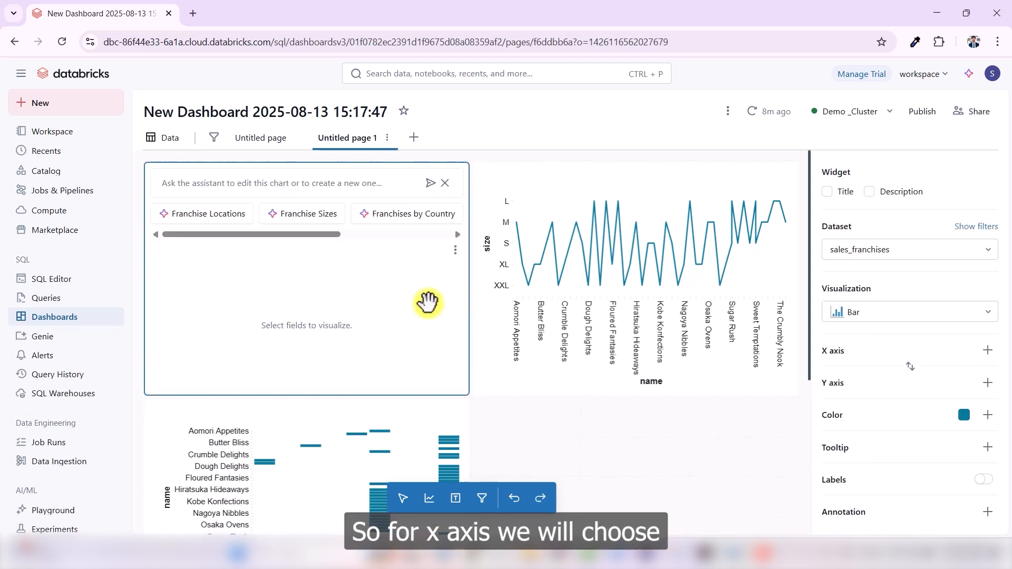
{"action": "left_click", "coordinate": [987, 351]}
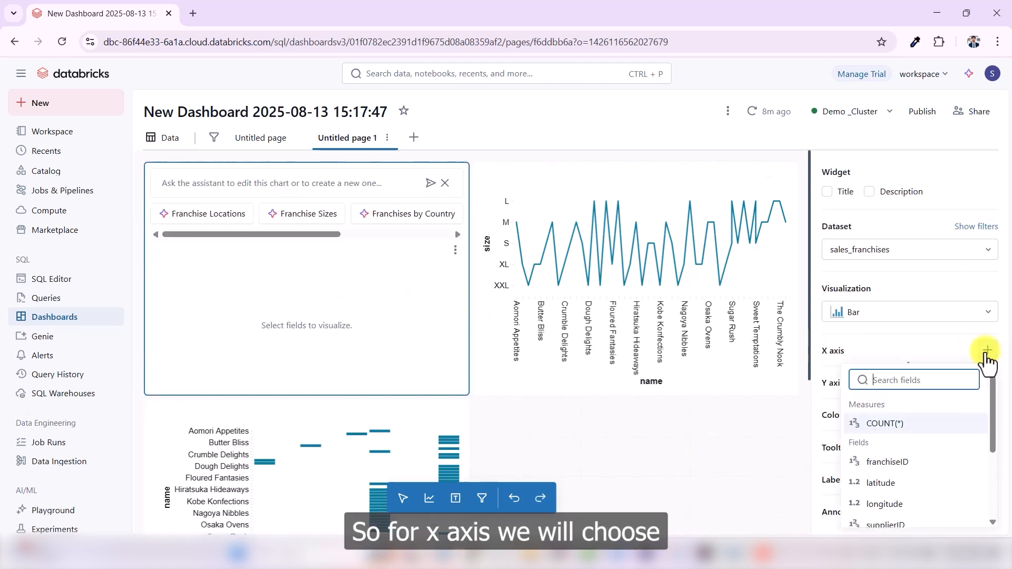
{"action": "left_click", "coordinate": [888, 463]}
{"action": "left_click", "coordinate": [978, 414]}
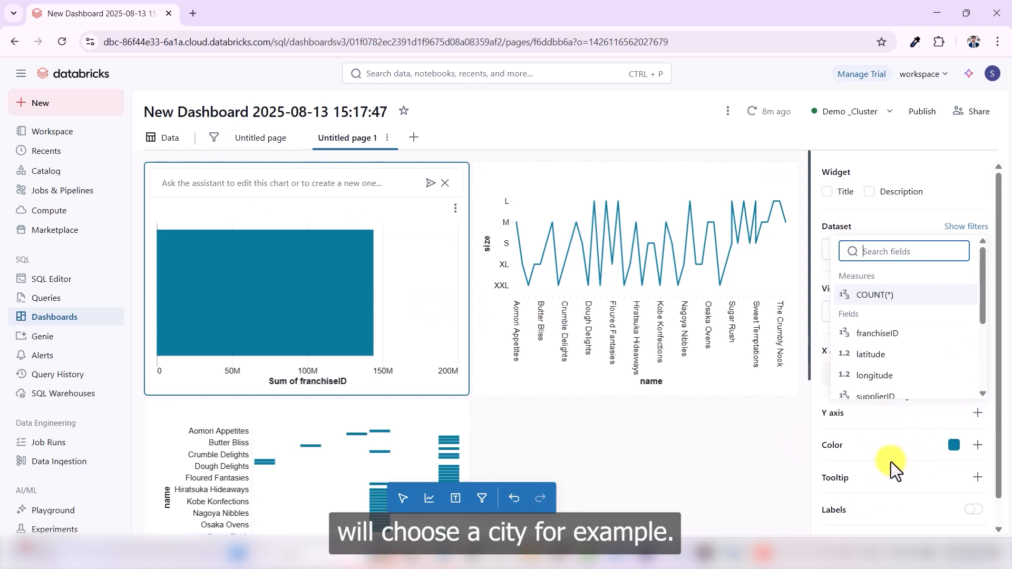
{"action": "scroll", "coordinate": [880, 334], "scroll_direction": "down", "scroll_amount": 5}
{"action": "left_click", "coordinate": [887, 266]}
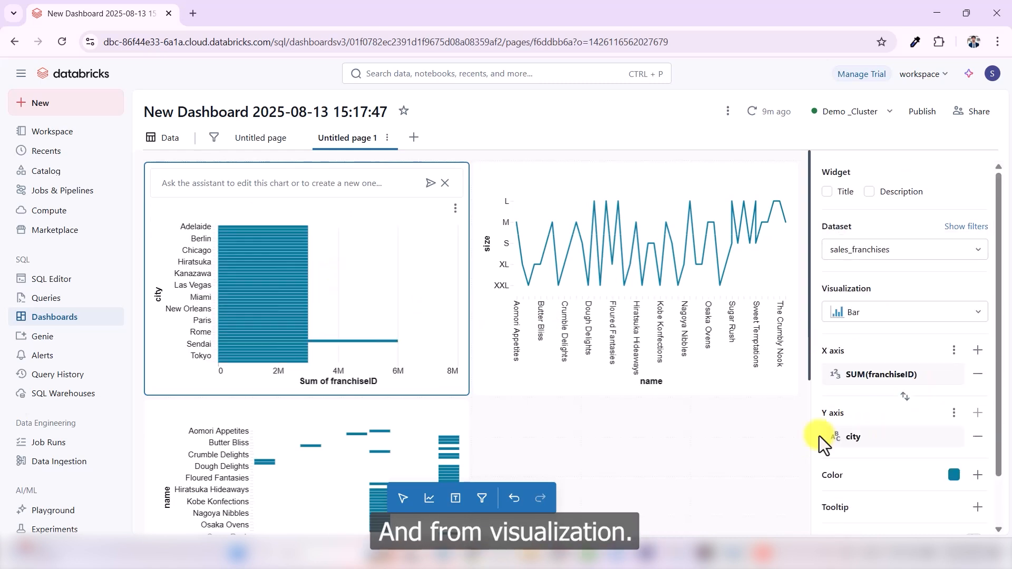
- Change the franchiseID by city bar chart's visualization type to Pie
{"action": "left_click", "coordinate": [915, 315]}
{"action": "scroll", "coordinate": [885, 402], "scroll_direction": "down", "scroll_amount": 3}
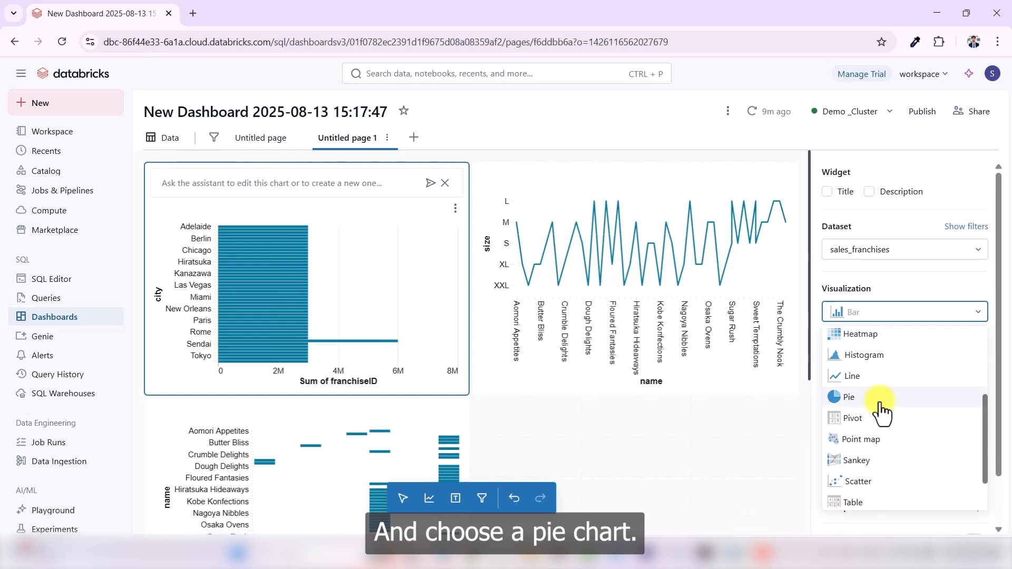
{"action": "left_click", "coordinate": [860, 404]}
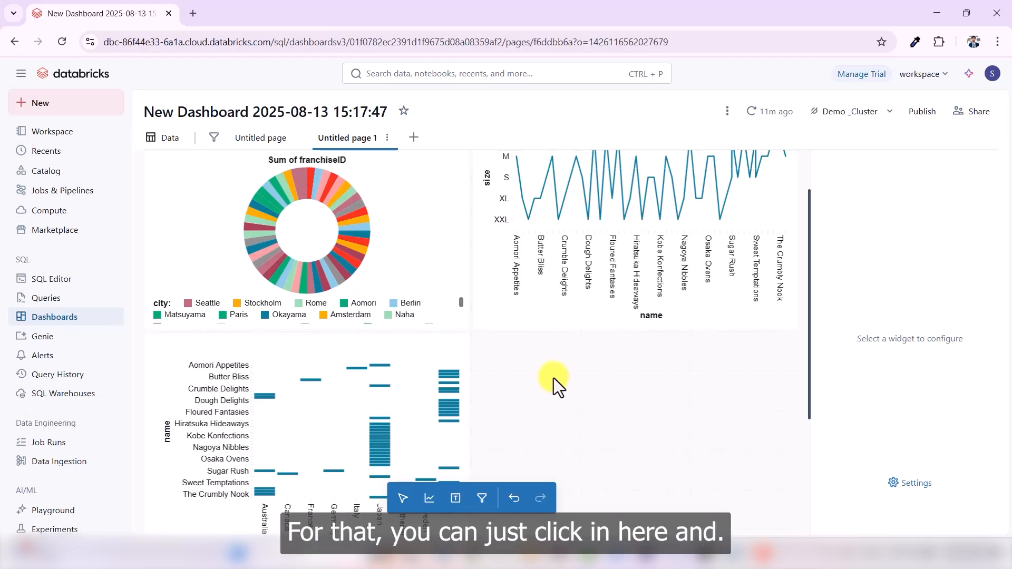
- Give the Boston slice of the city pie chart the custom darker red color #833647
{"action": "left_click", "coordinate": [437, 224]}
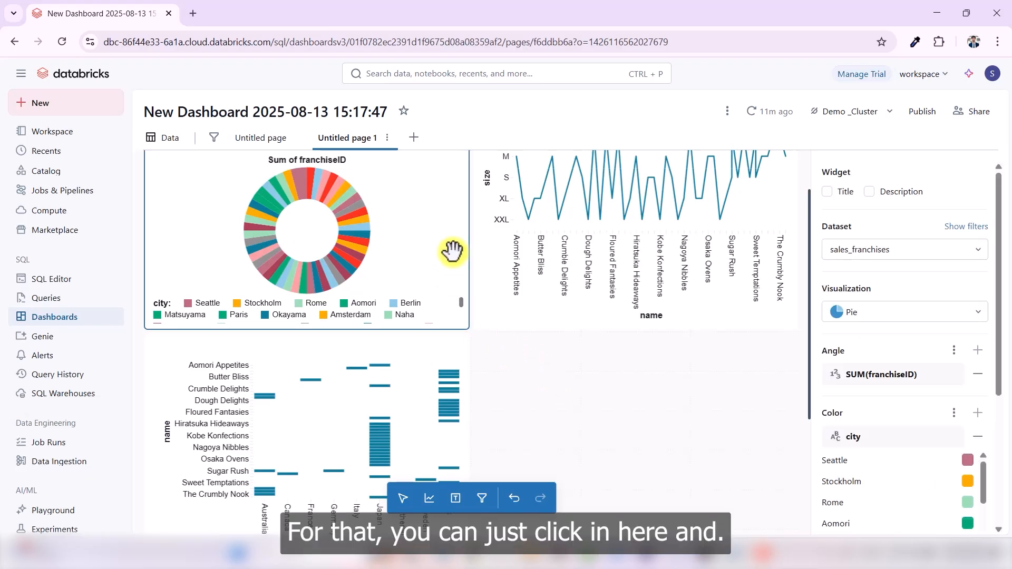
{"action": "scroll", "coordinate": [953, 474], "scroll_direction": "down", "scroll_amount": 5}
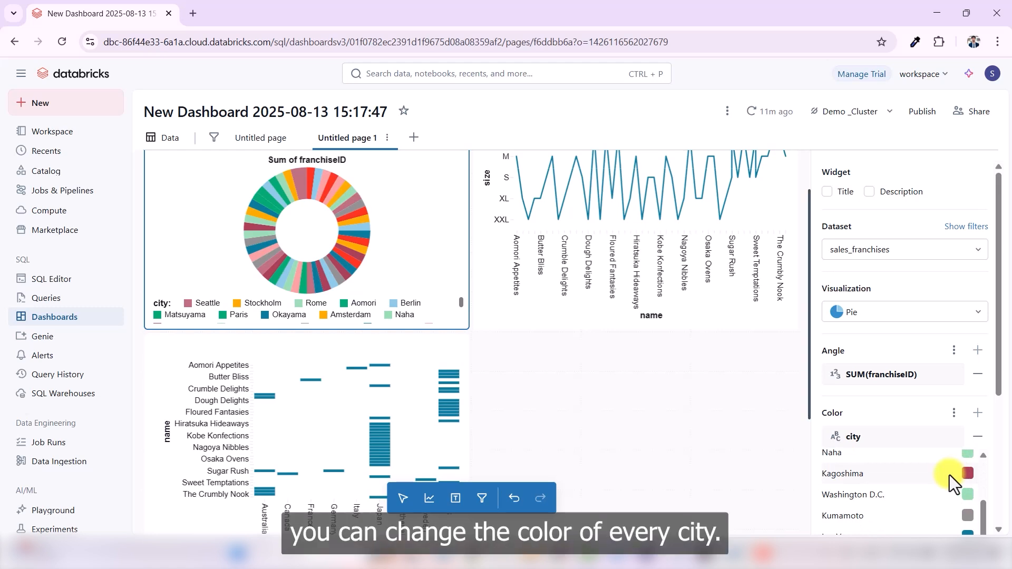
{"action": "scroll", "coordinate": [945, 494], "scroll_direction": "down", "scroll_amount": 3}
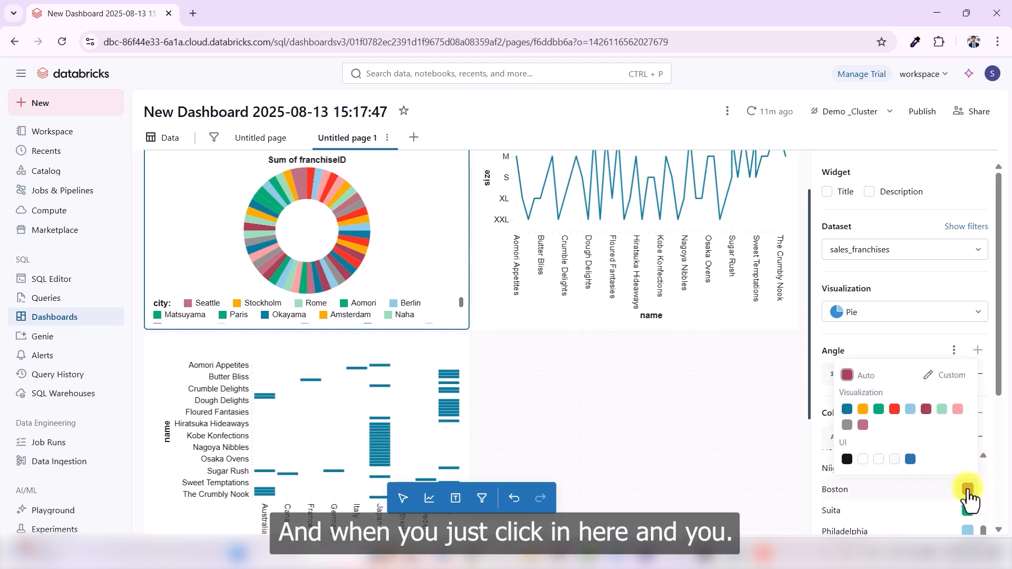
{"action": "left_click", "coordinate": [934, 376]}
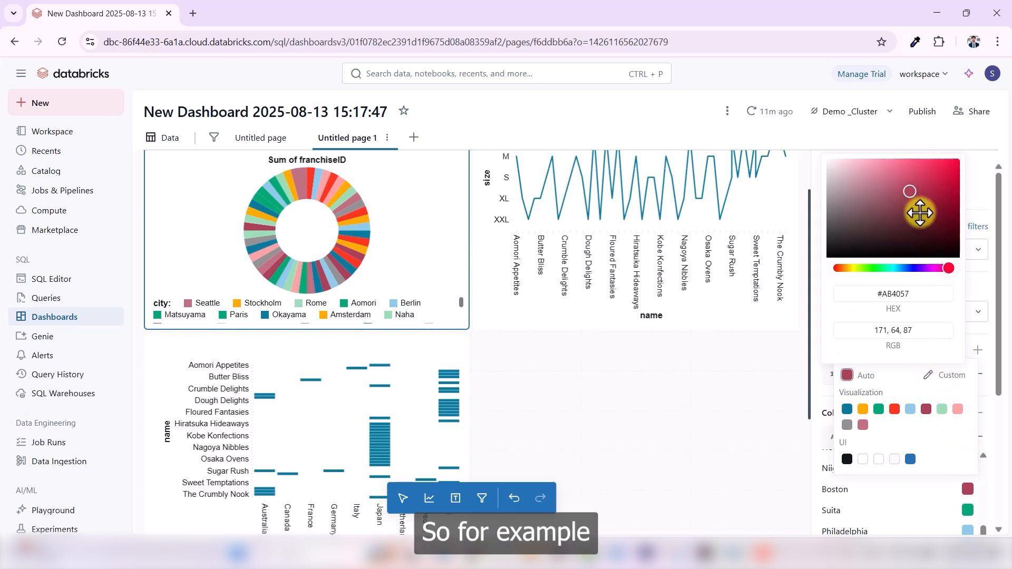
{"action": "mouse_move", "coordinate": [917, 206]}
{"action": "left_mouse_down"}
{"action": "mouse_move", "coordinate": [903, 171]}
{"action": "mouse_move", "coordinate": [903, 196]}
{"action": "left_mouse_up"}
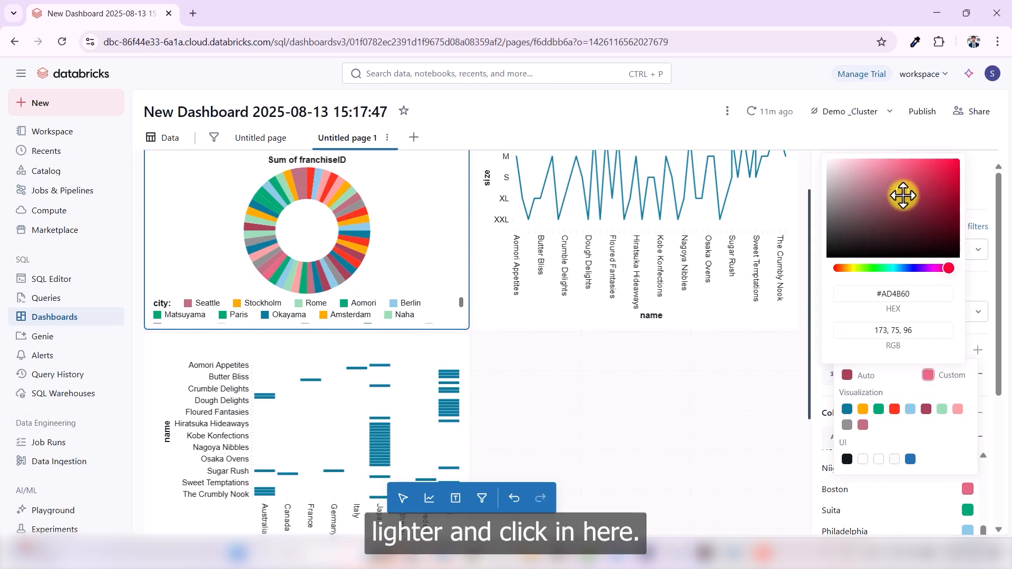
{"action": "left_click", "coordinate": [767, 407]}
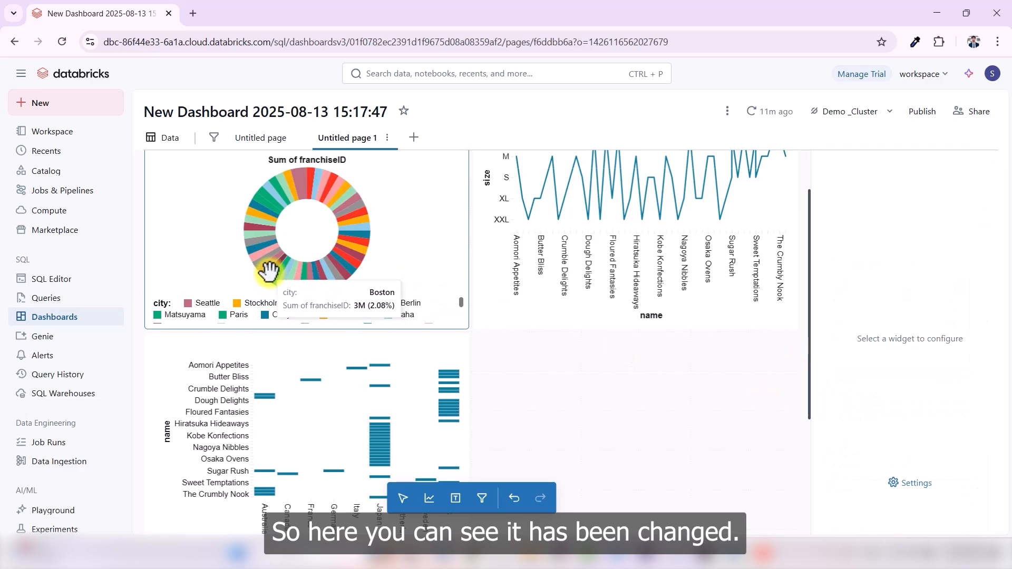